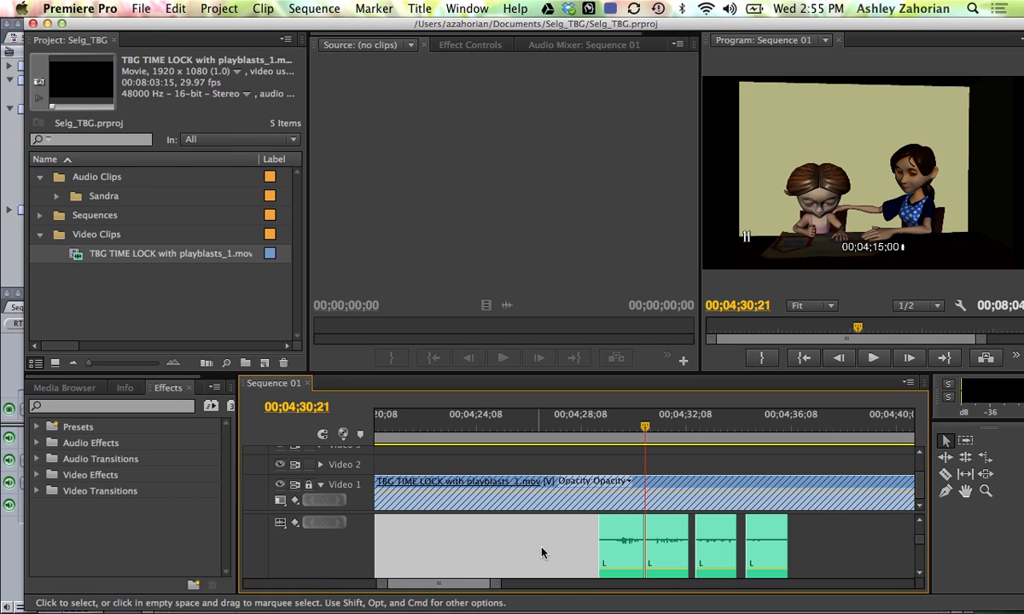
# Select the first voice clip on Audio 3 and set the track to show clip keyframes.
pyautogui.scroll(-1, 609, 538)
pyautogui.scroll(1, 609, 537)
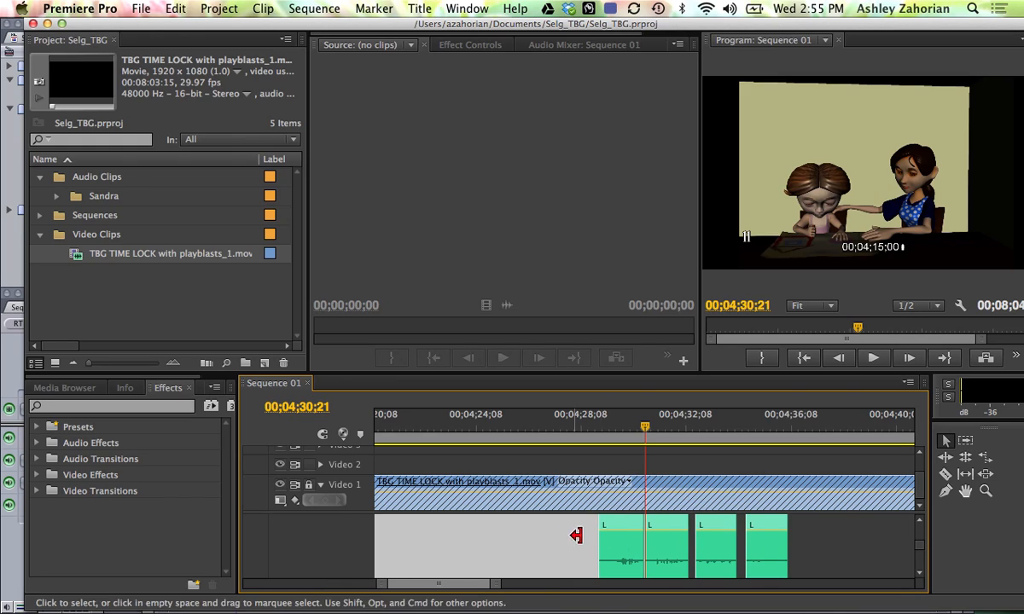
pyautogui.click(633, 548)
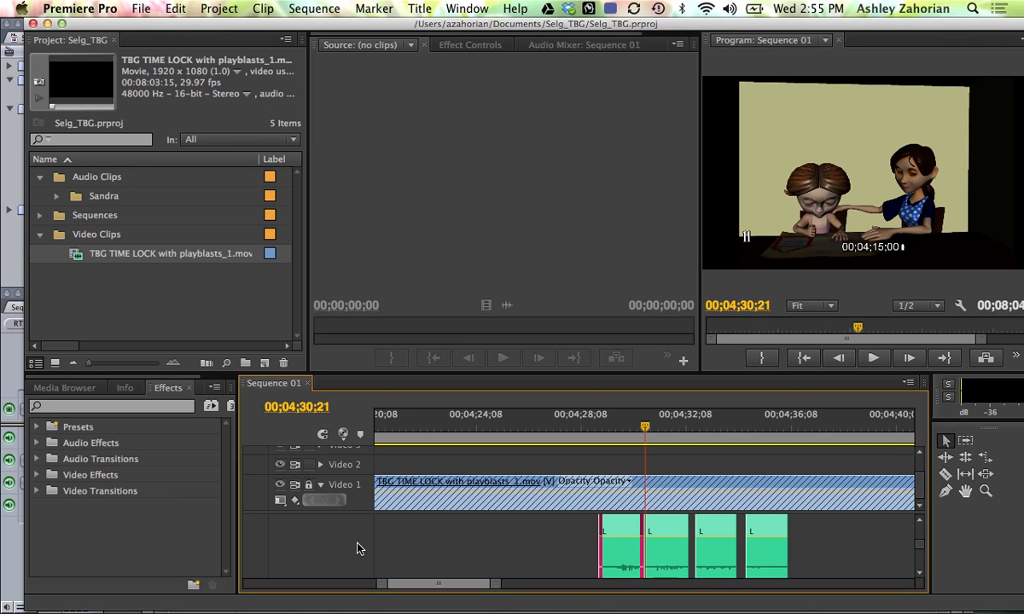
pyautogui.click(296, 503)
pyautogui.click(297, 516)
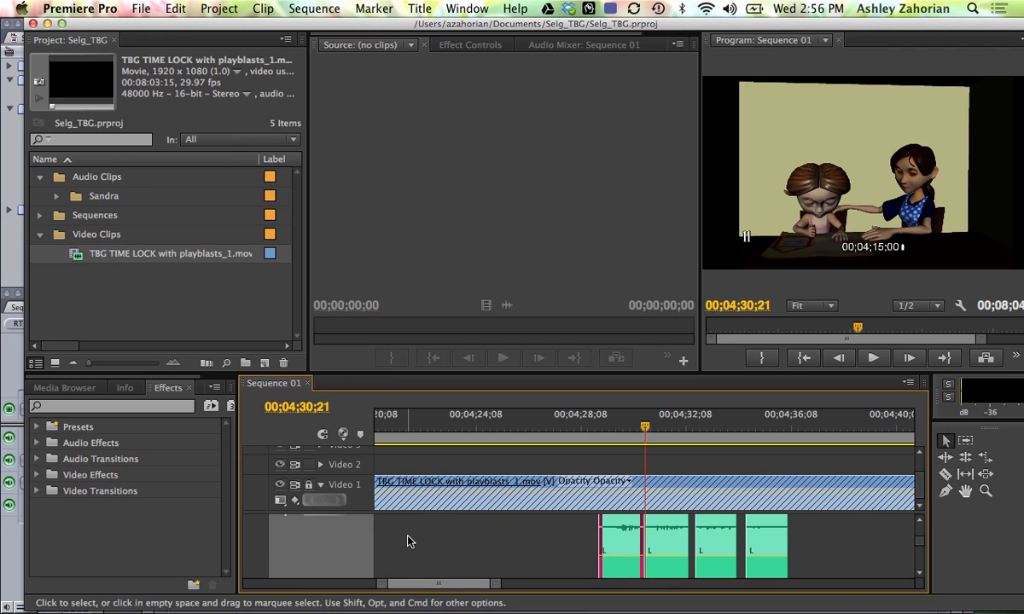
pyautogui.click(295, 560)
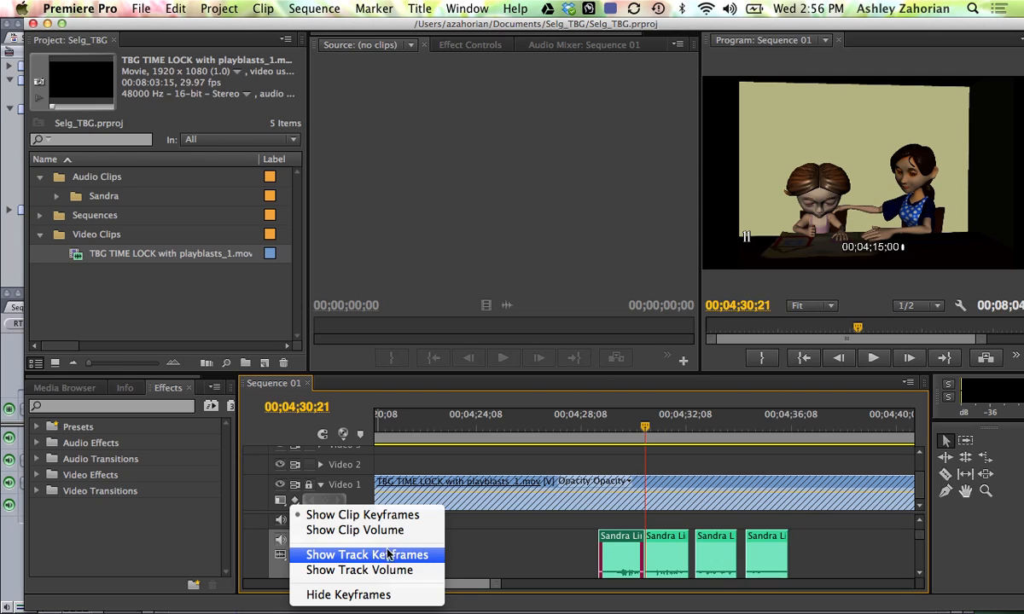
pyautogui.click(391, 518)
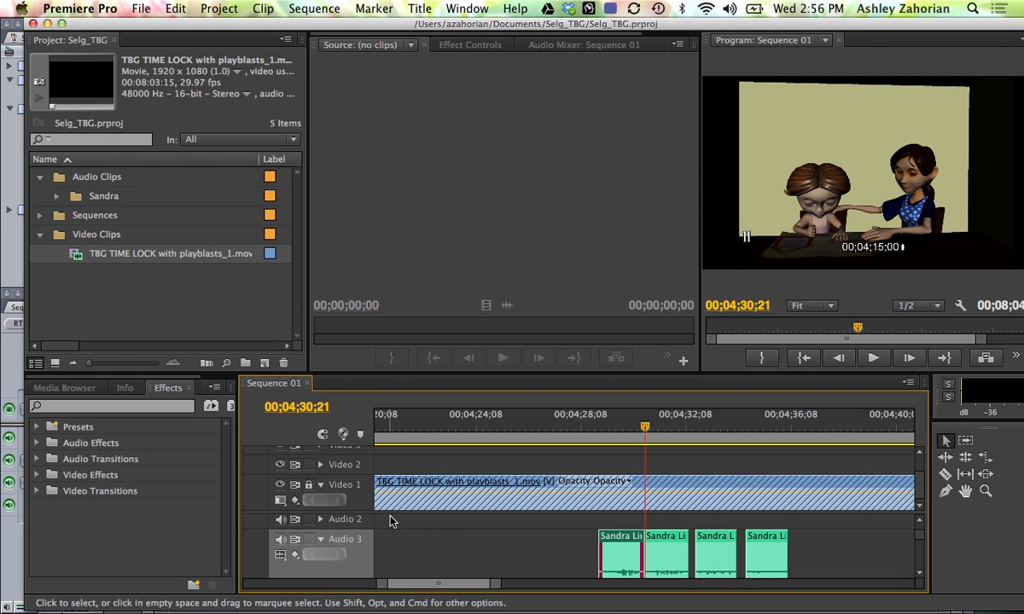
# Add a volume keyframe to the first voice clip at 00;04;29;19, and enlarge the timeline to show the full Audio 3 track.
pyautogui.click(614, 427)
pyautogui.click(324, 554)
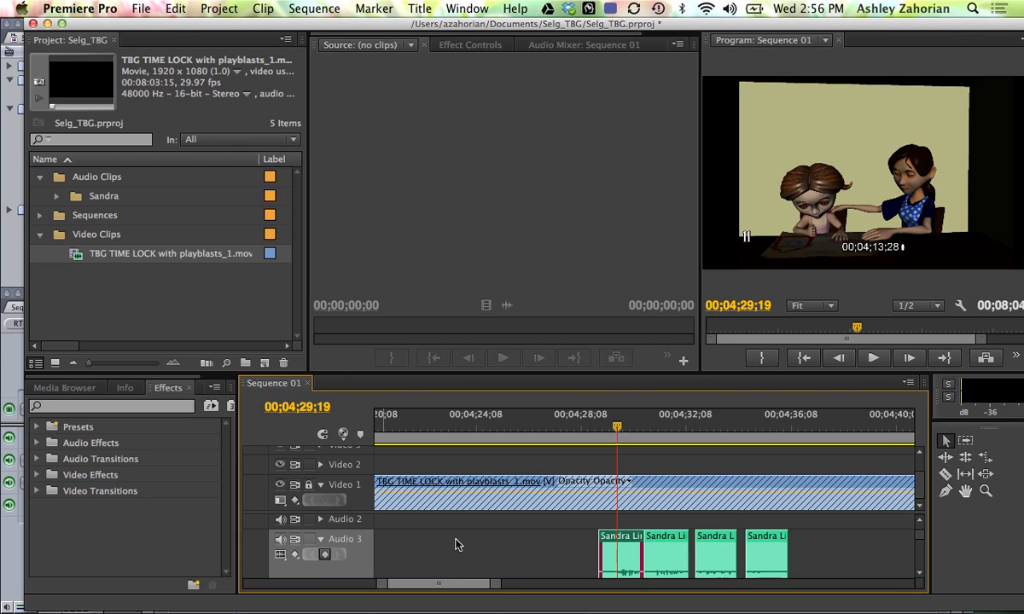
pyautogui.click(632, 426)
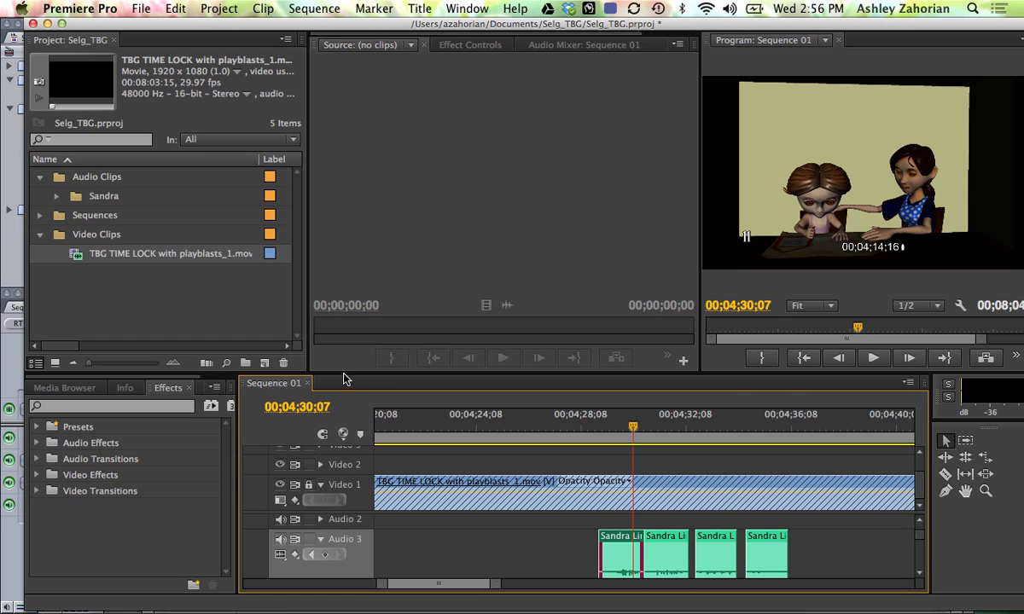
pyautogui.moveTo(344, 375); pyautogui.dragTo(367, 190)
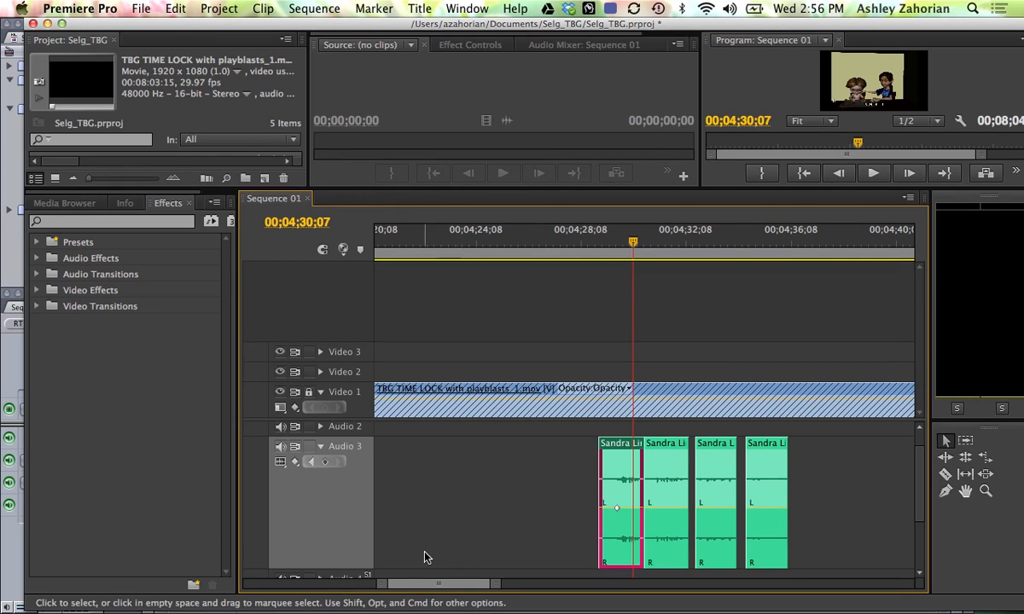
pyautogui.moveTo(325, 533)
pyautogui.mouseDown()
pyautogui.moveTo(338, 487)
pyautogui.moveTo(337, 556)
pyautogui.moveTo(338, 484)
pyautogui.moveTo(340, 534)
pyautogui.mouseUp()
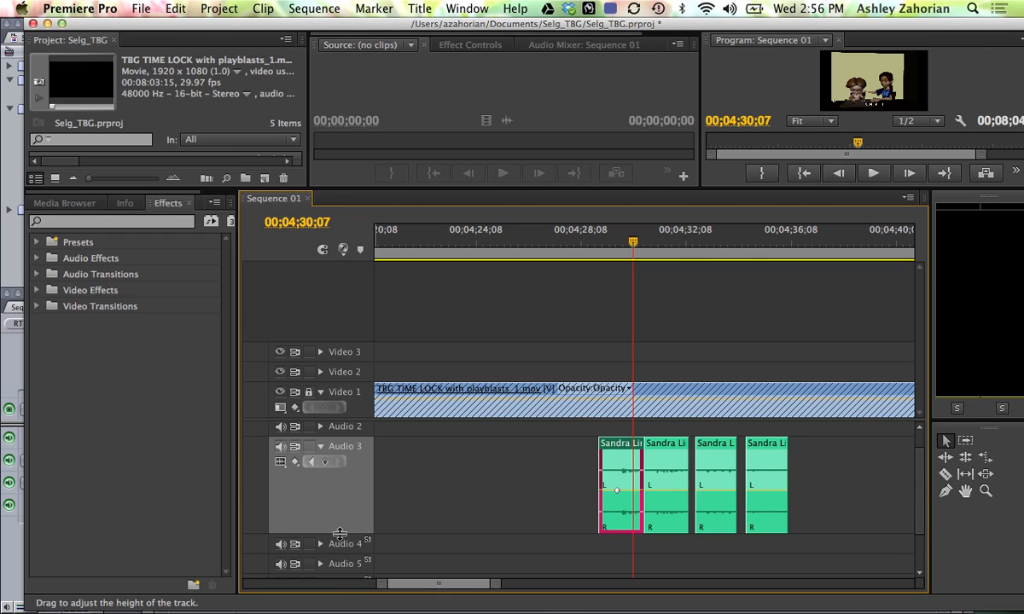
# Add volume keyframes to the first voice clip at 00;04;30;07, at its start and at 00;04;30;15 near its end.
pyautogui.click(324, 461)
pyautogui.moveTo(631, 243); pyautogui.dragTo(601, 242)
pyautogui.click(325, 461)
pyautogui.moveTo(599, 240); pyautogui.dragTo(640, 243)
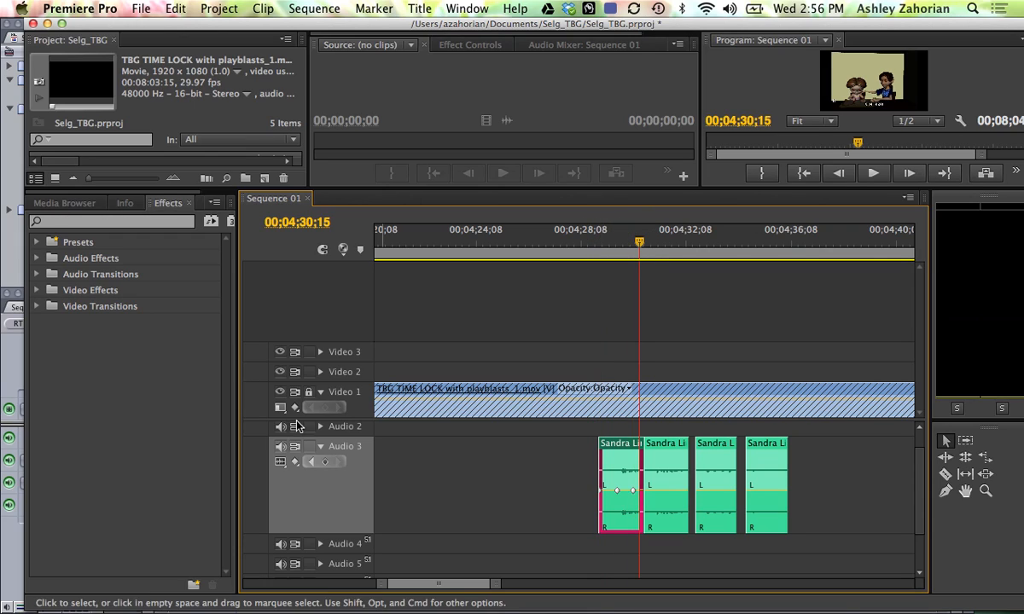
pyautogui.click(325, 462)
# Lower the first clip's outermost volume keyframes to fade it in and out, and play the result.
pyautogui.moveTo(601, 489); pyautogui.dragTo(602, 524)
pyautogui.moveTo(640, 492); pyautogui.dragTo(642, 511)
pyautogui.moveTo(555, 253); pyautogui.dragTo(591, 251)
pyautogui.press('space')
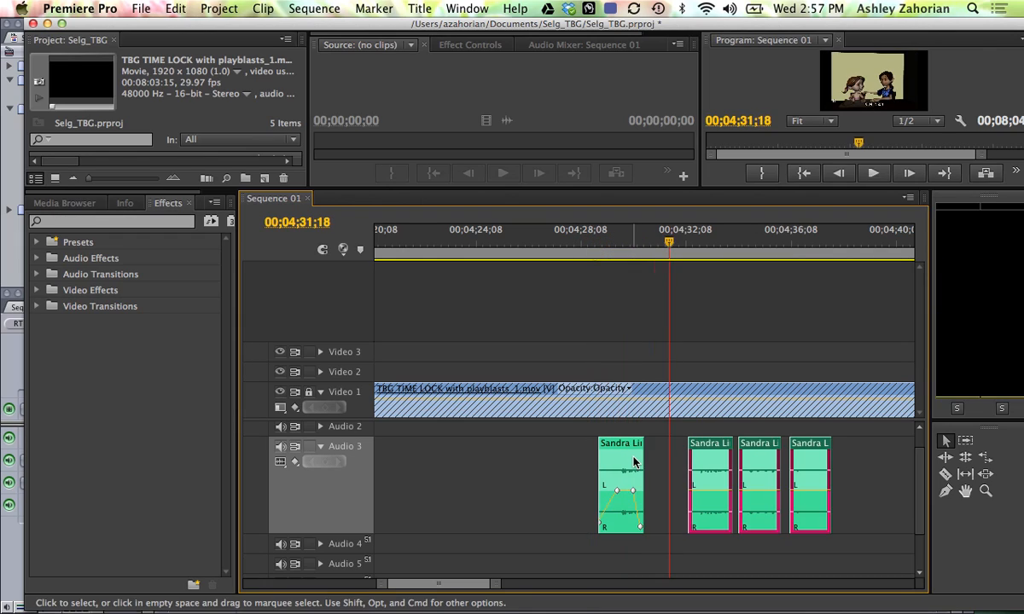
# Move the first voice clip about 1.5 seconds earlier on Audio 3.
pyautogui.click(633, 462)
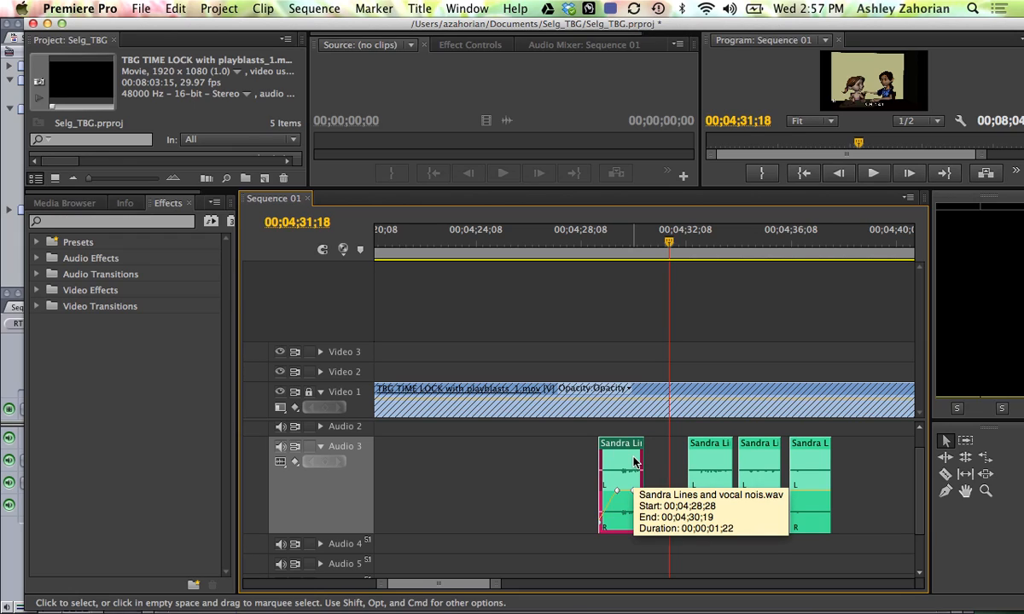
pyautogui.moveTo(618, 458); pyautogui.dragTo(579, 461)
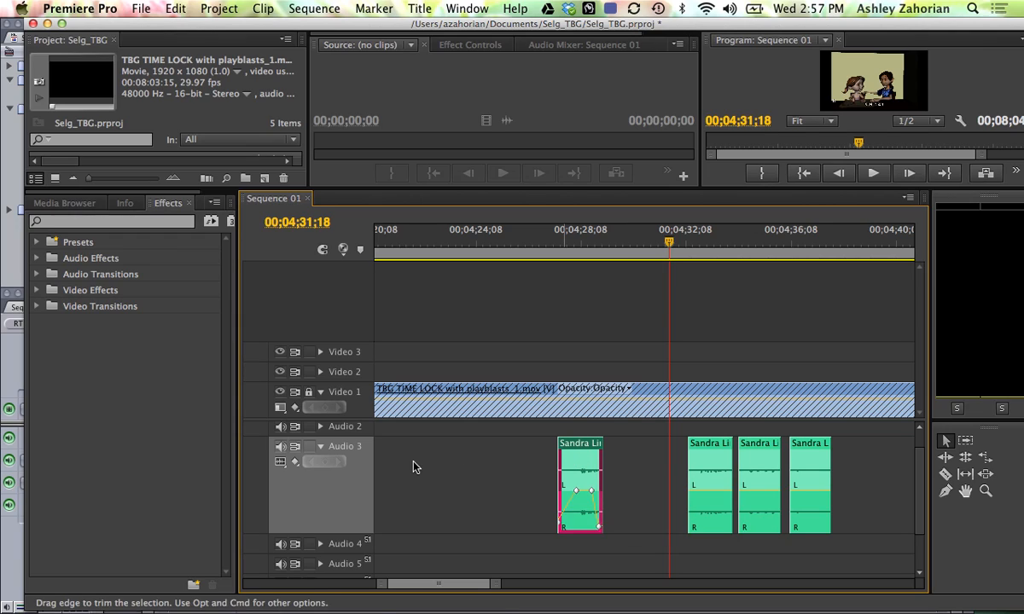
# Show track keyframes on Audio 3 and add track volume keyframes at 00;04;31;18 and 00;04;24;12.
pyautogui.click(294, 462)
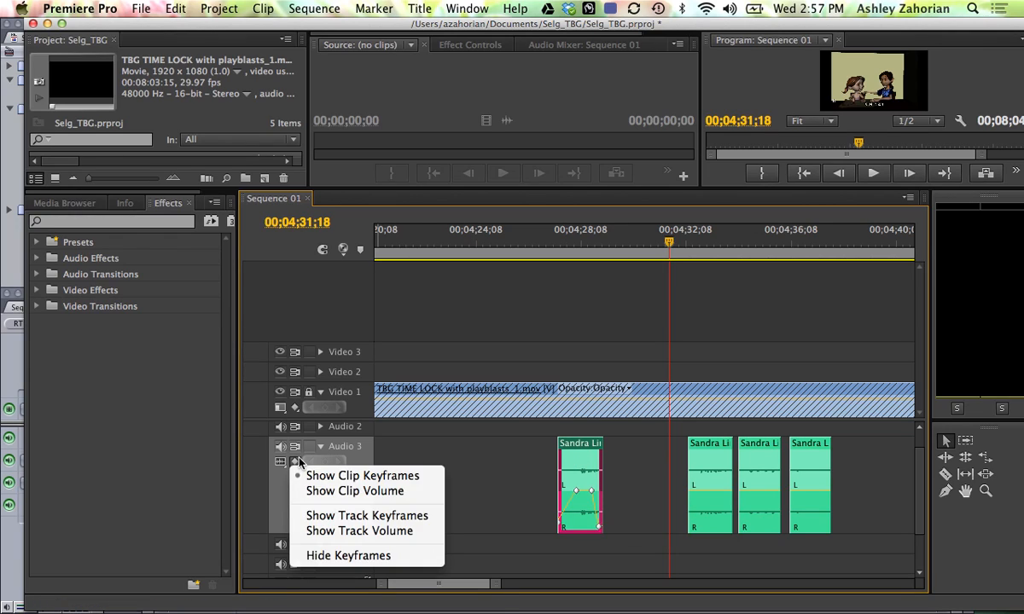
pyautogui.click(324, 516)
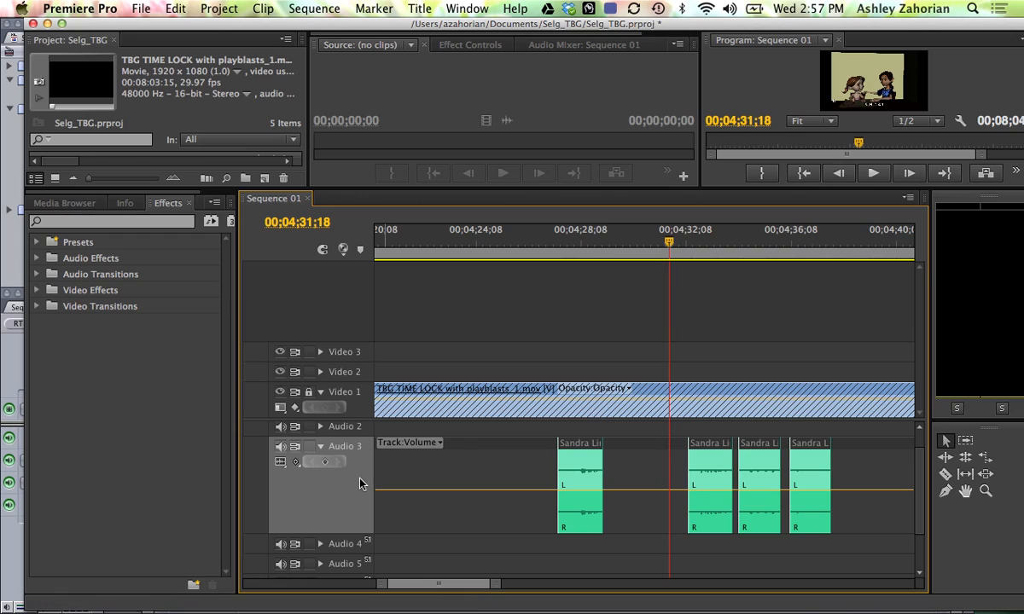
pyautogui.click(324, 463)
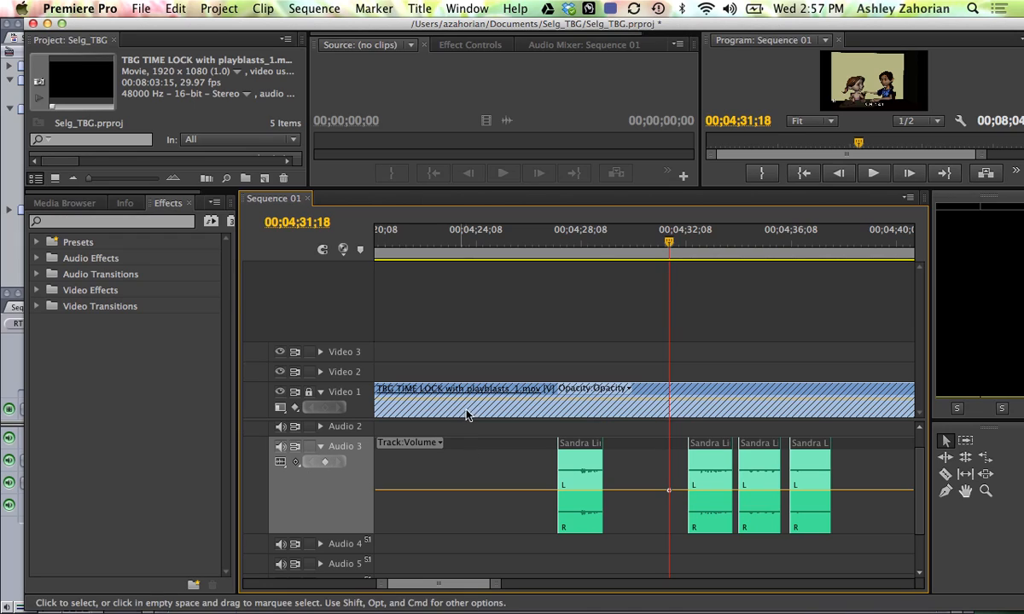
pyautogui.click(478, 239)
pyautogui.click(324, 461)
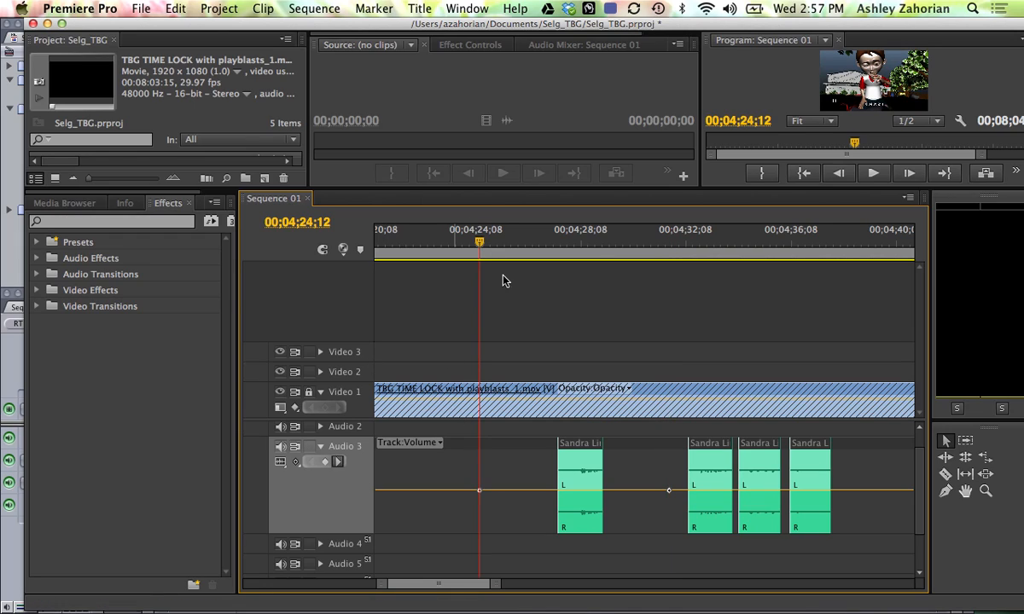
# Add Audio 3 track keyframes at 00;04;25;11 and 00;04;29;09, dip the volume between them to about -7.49 dB, and raise the 00;04;31;18 keyframe to about 1.6 dB.
pyautogui.click(505, 246)
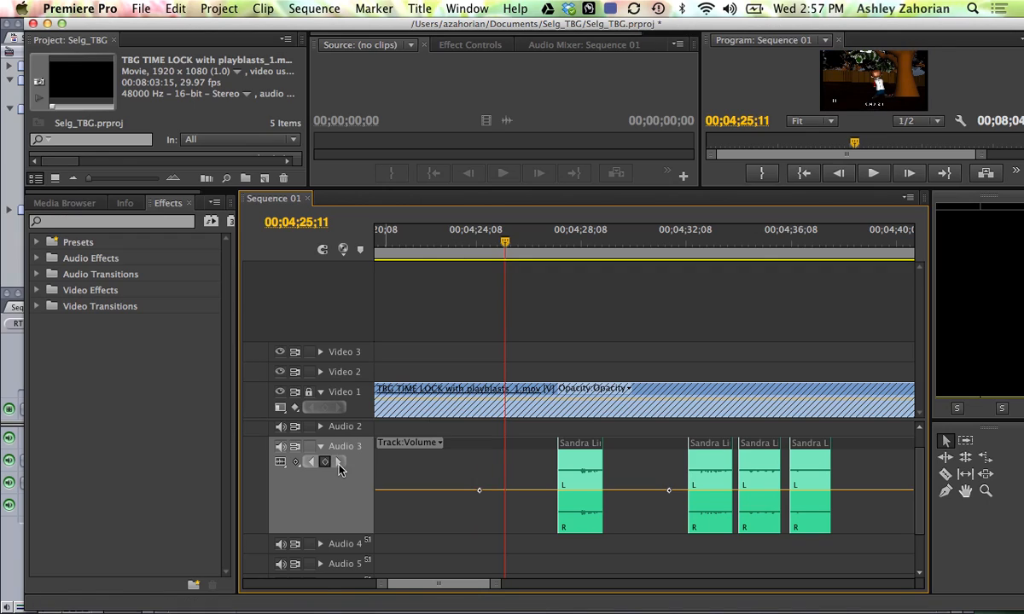
pyautogui.moveTo(508, 493); pyautogui.dragTo(507, 523)
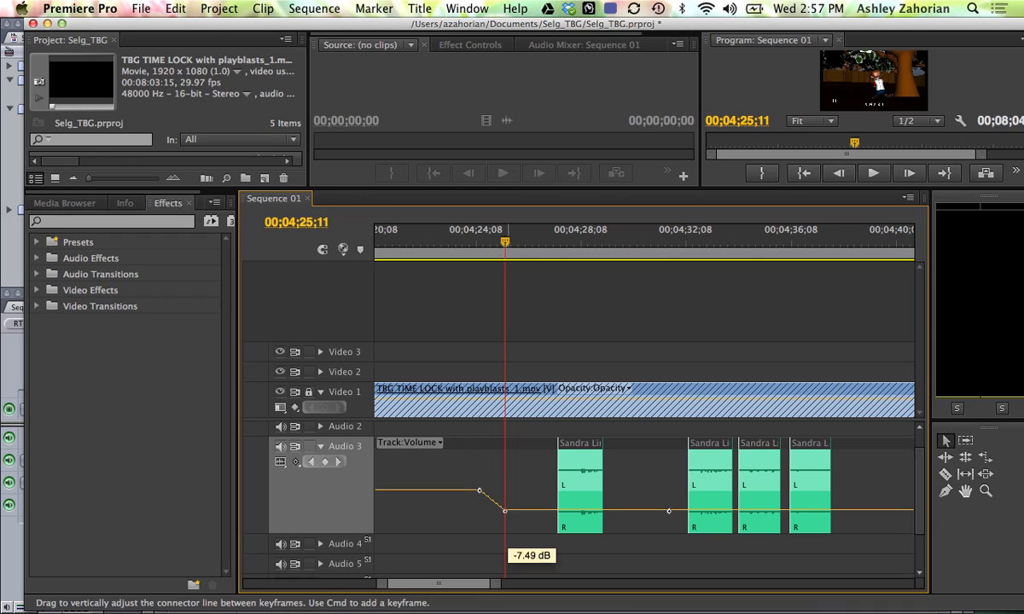
pyautogui.click(607, 245)
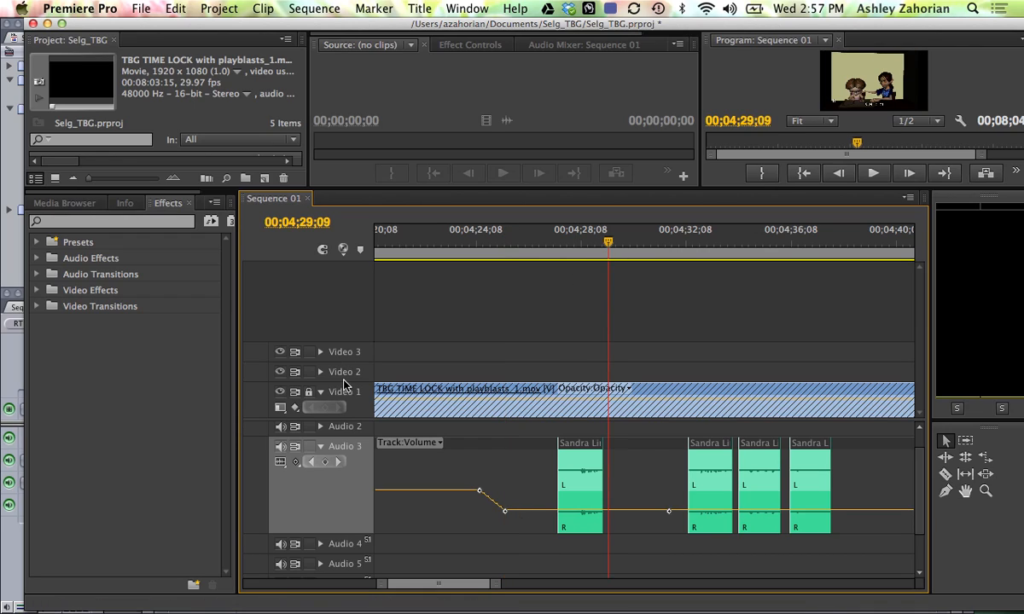
pyautogui.click(325, 461)
pyautogui.moveTo(670, 511); pyautogui.dragTo(669, 483)
pyautogui.click(671, 512)
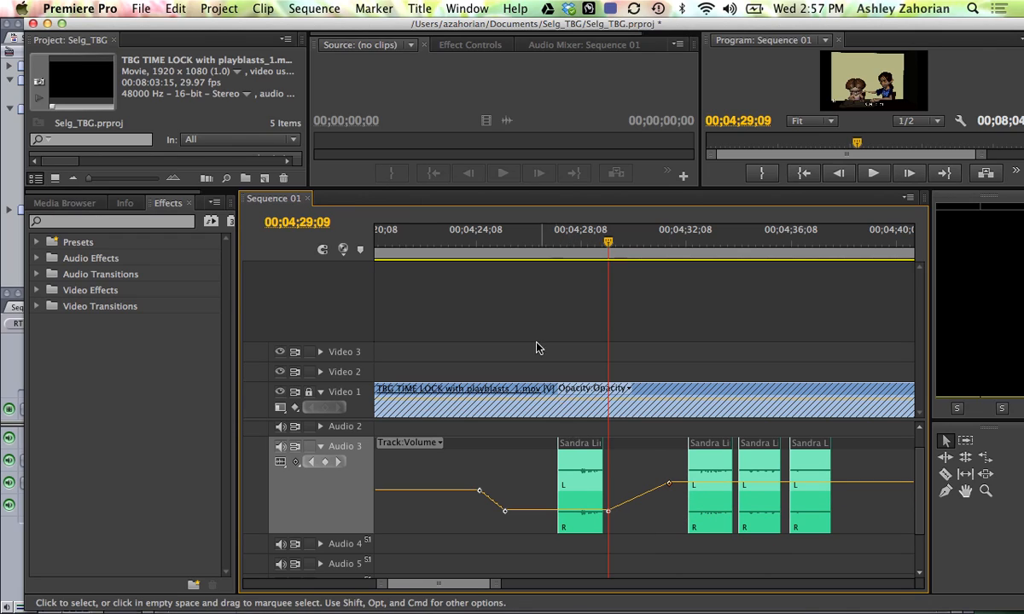
# Play the sequence across the first voice clip to hear the track volume dip.
pyautogui.click(539, 245)
pyautogui.press('space')
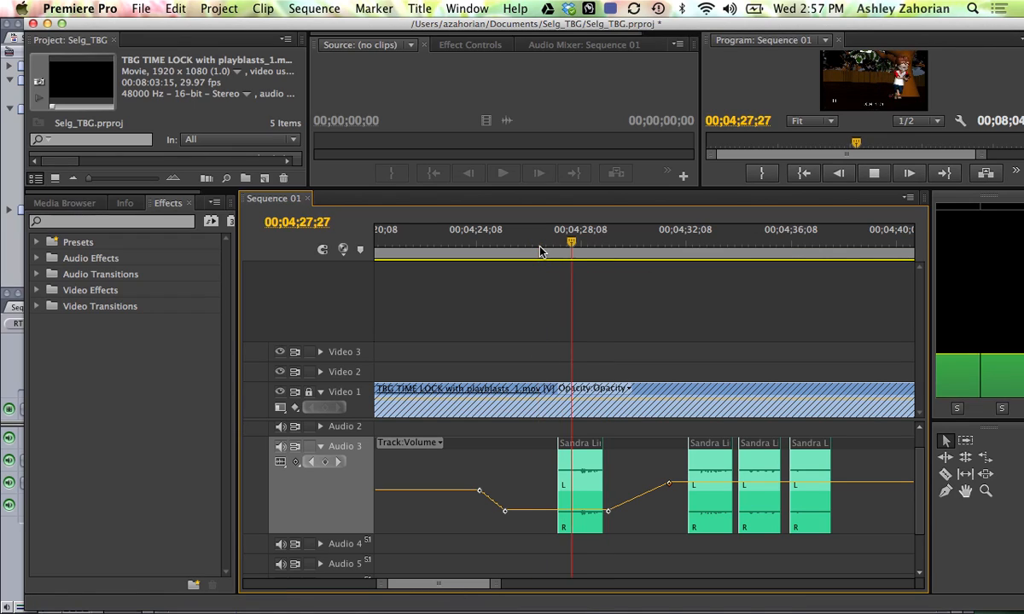
pyautogui.press('space')
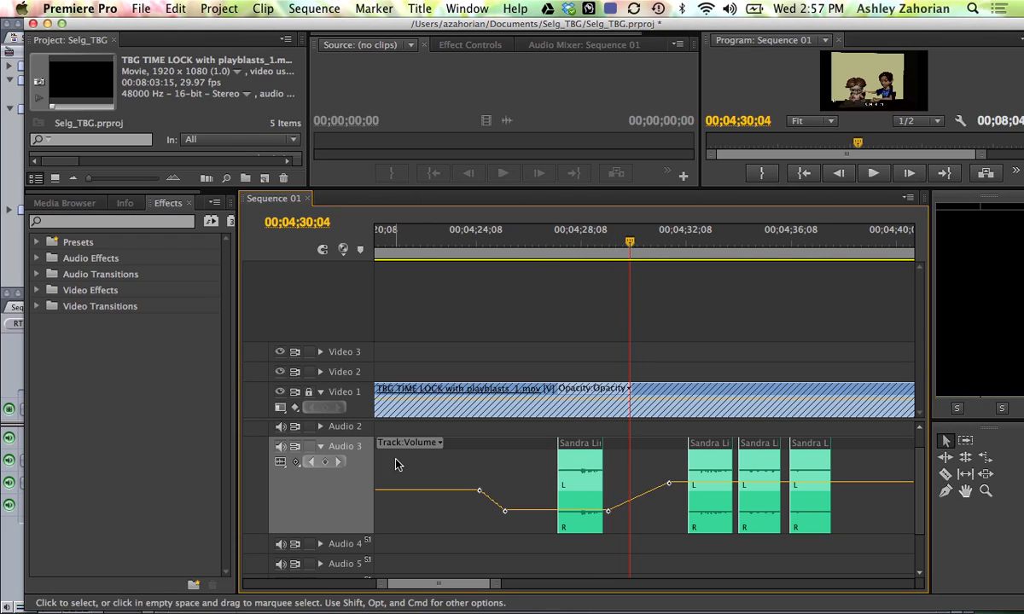
# Hide the keyframes on Audio 3 and move the first voice clip ahead of the 00;04;24;12 track keyframe.
pyautogui.click(295, 463)
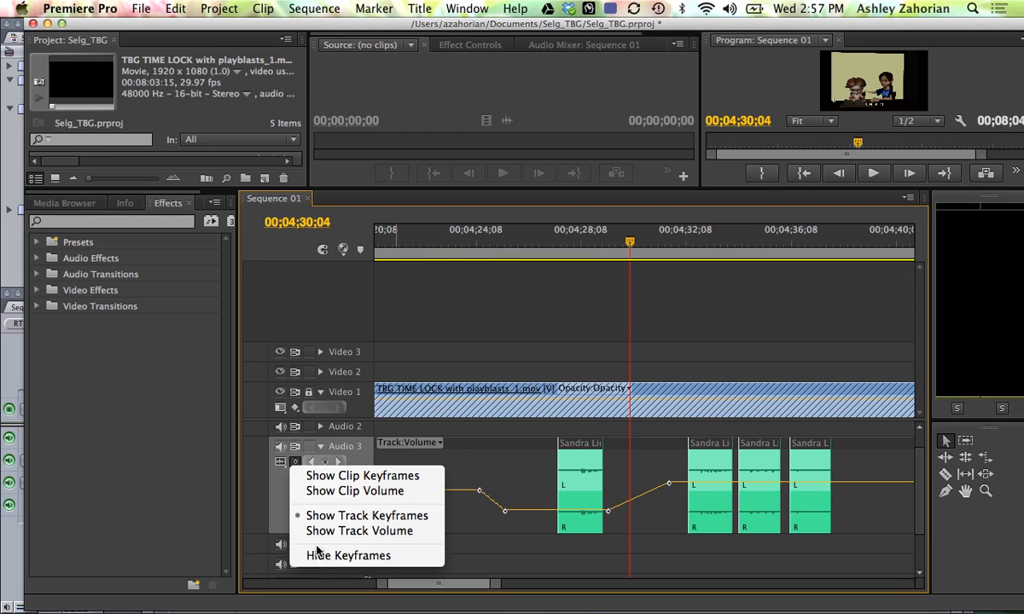
pyautogui.click(318, 552)
pyautogui.click(596, 452)
pyautogui.moveTo(596, 452); pyautogui.dragTo(450, 455)
# Show the track keyframes on Audio 3 again to compare the volume curve with the moved clip.
pyautogui.click(297, 463)
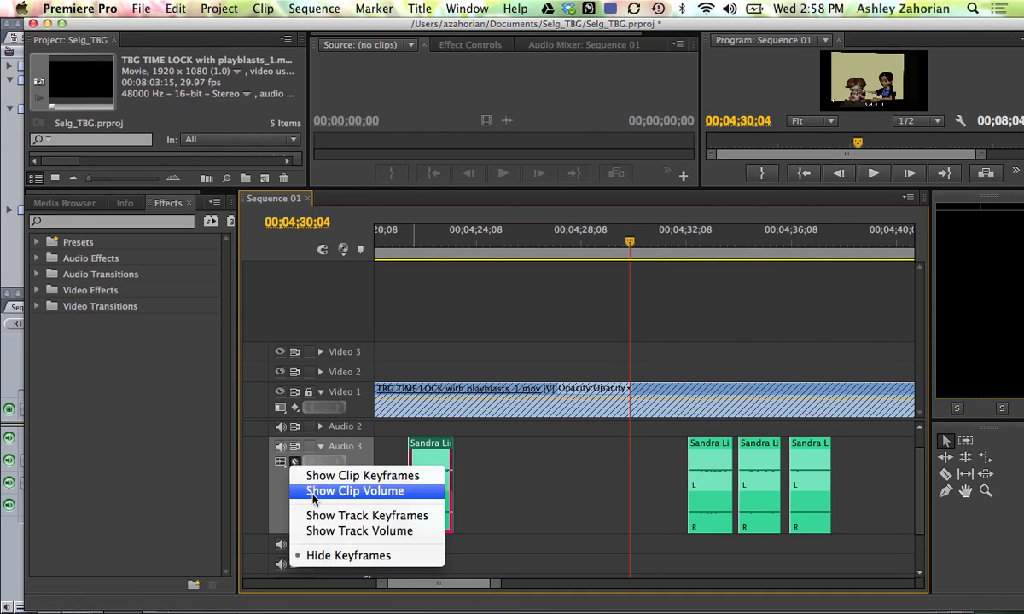
pyautogui.click(321, 515)
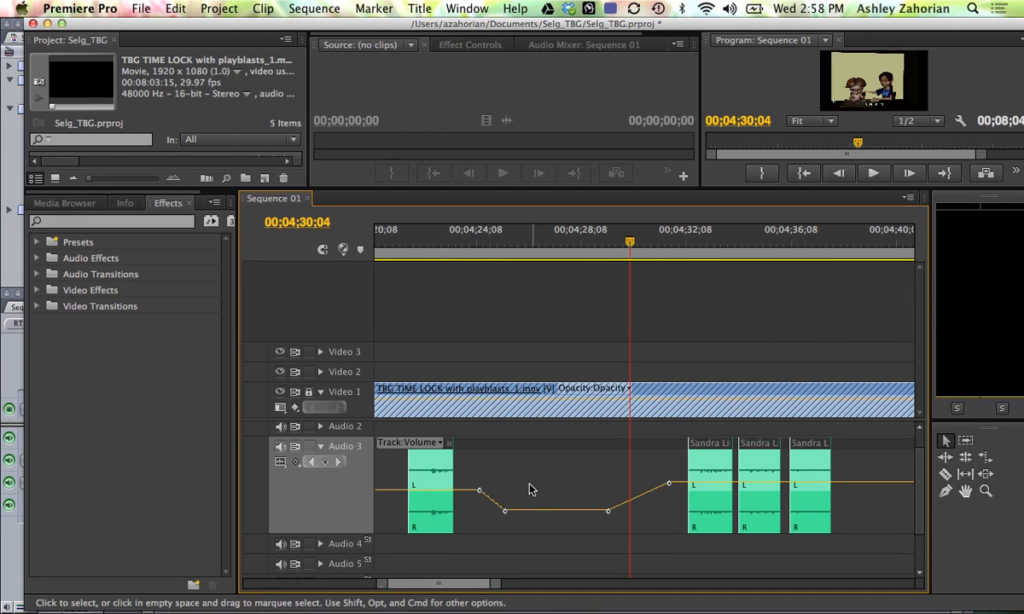
pyautogui.click(608, 512)
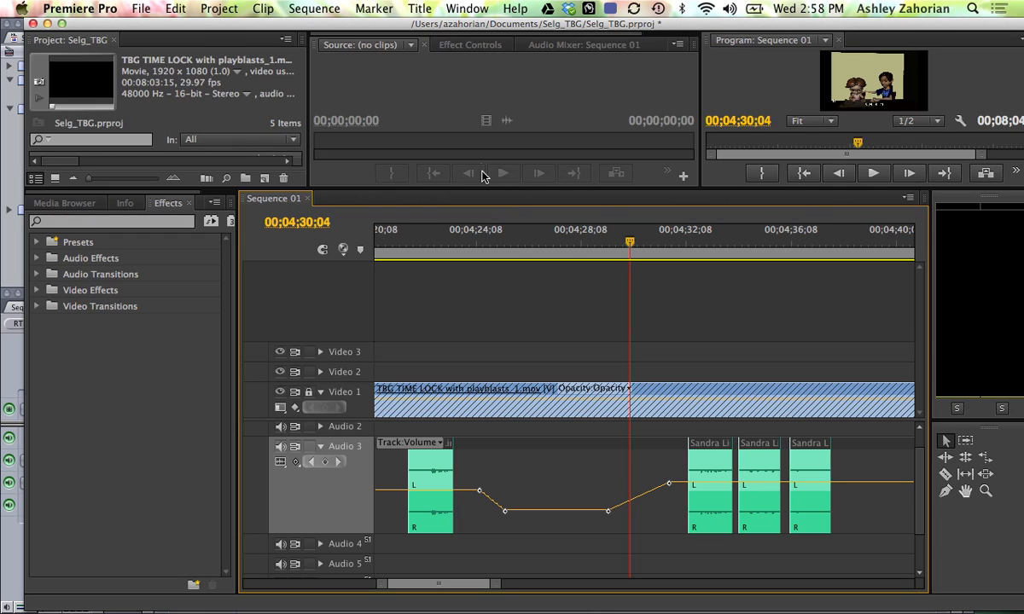
# Open the Audio Mixer for Sequence 01 and resize the workspace so the whole Audio 3 track stays in view.
pyautogui.moveTo(483, 189); pyautogui.dragTo(481, 312)
pyautogui.click(577, 48)
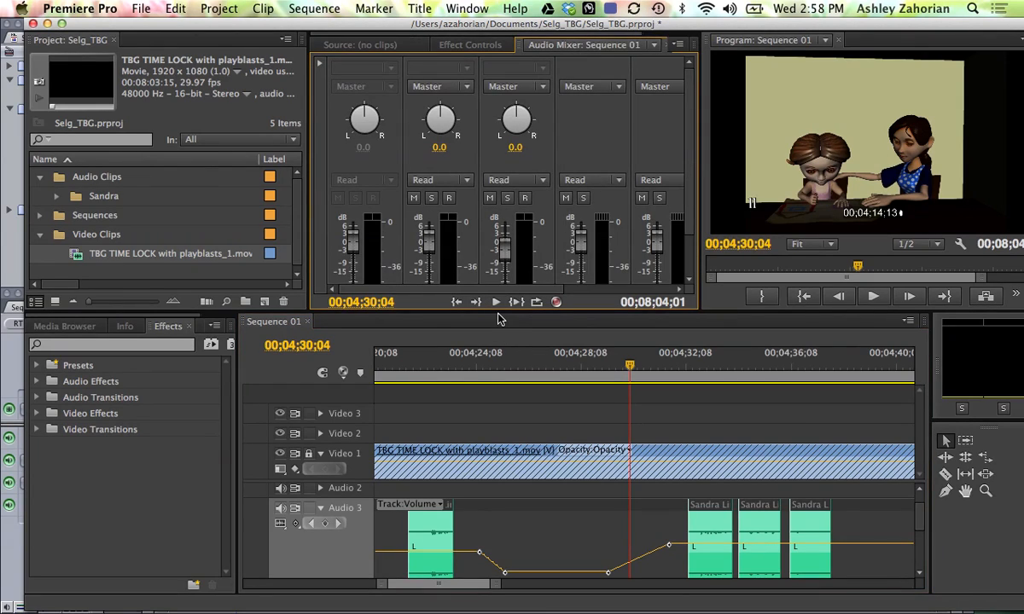
pyautogui.click(332, 580)
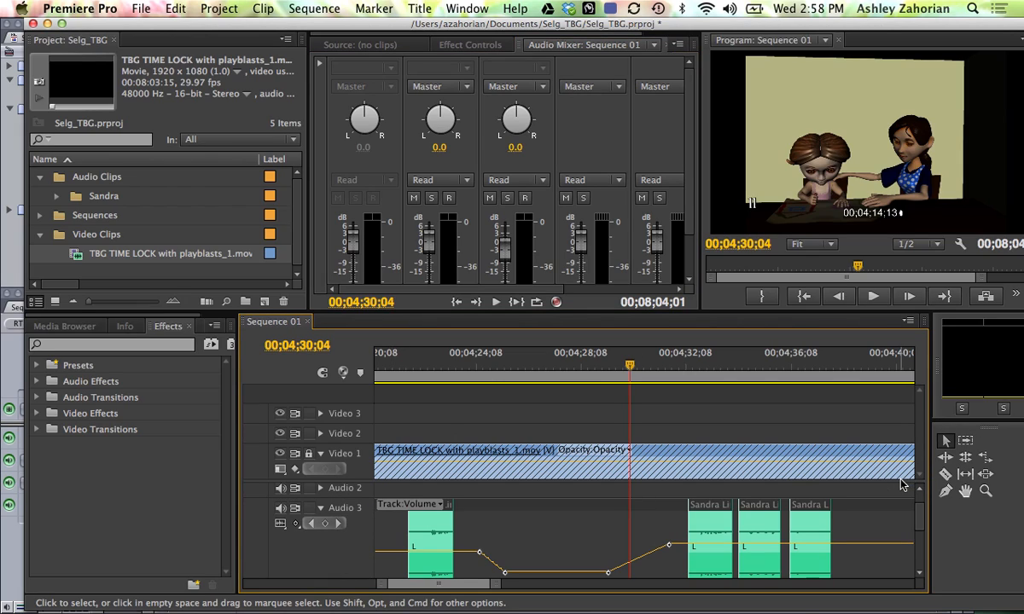
pyautogui.click(349, 484)
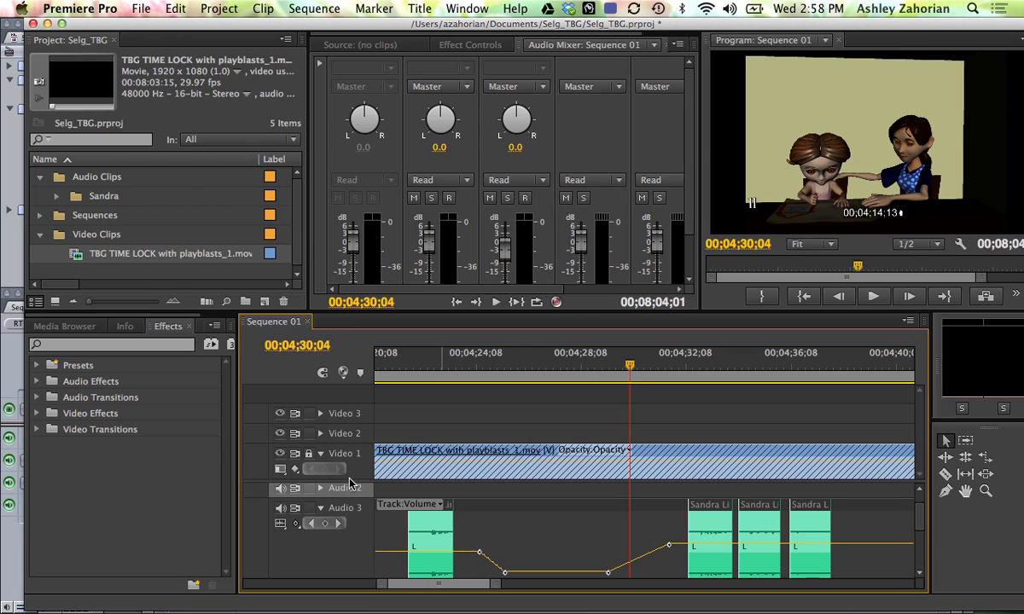
pyautogui.moveTo(350, 482); pyautogui.dragTo(352, 393)
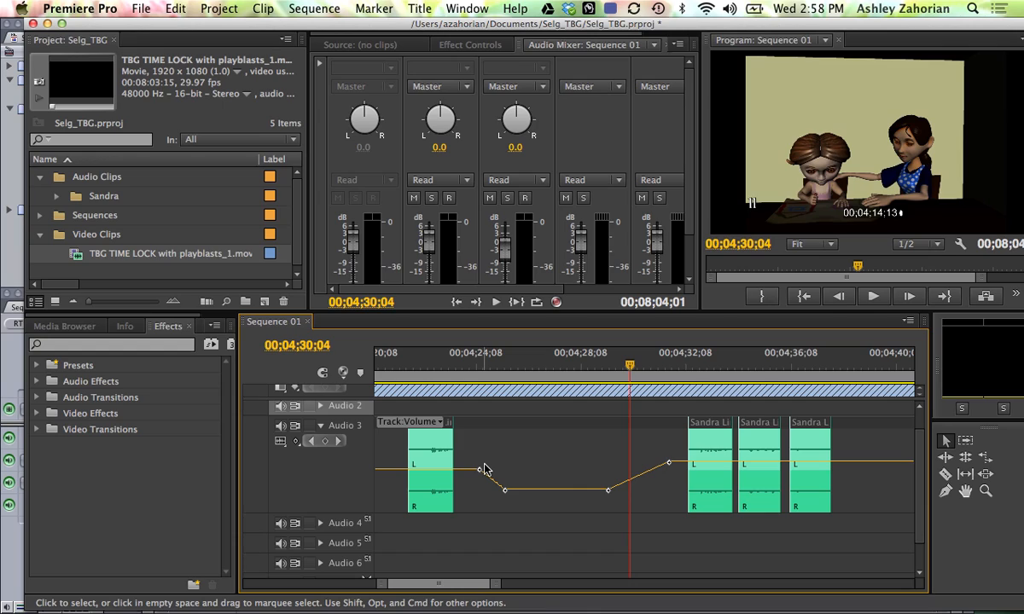
# Enlarge the Audio Mixer to show its faders, play from 00;04;21;09 to watch Audio 3, and return the playhead to 00;04;29;21.
pyautogui.click(397, 363)
pyautogui.moveTo(503, 317); pyautogui.dragTo(498, 375)
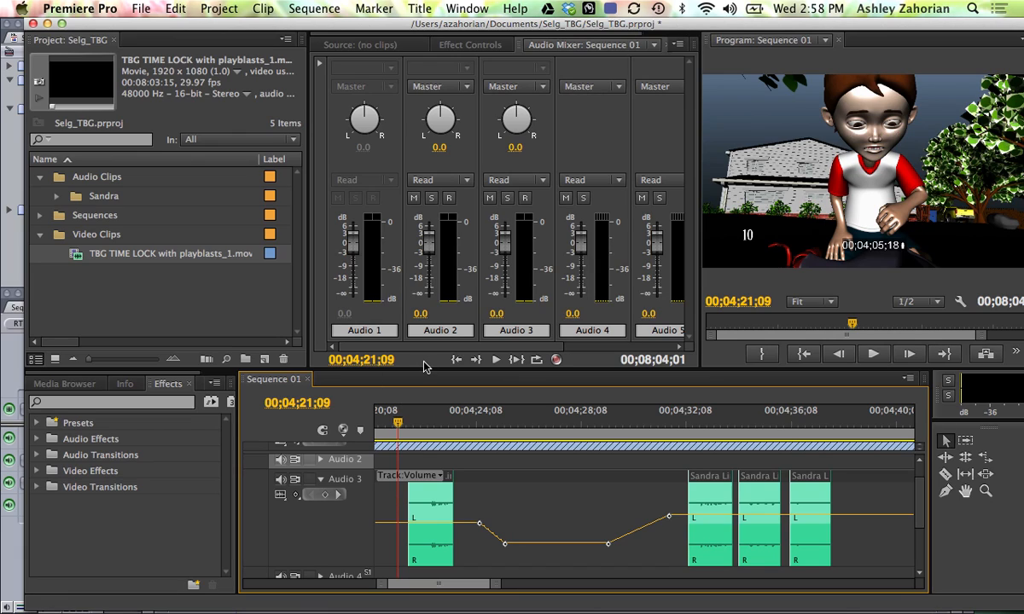
pyautogui.click(496, 359)
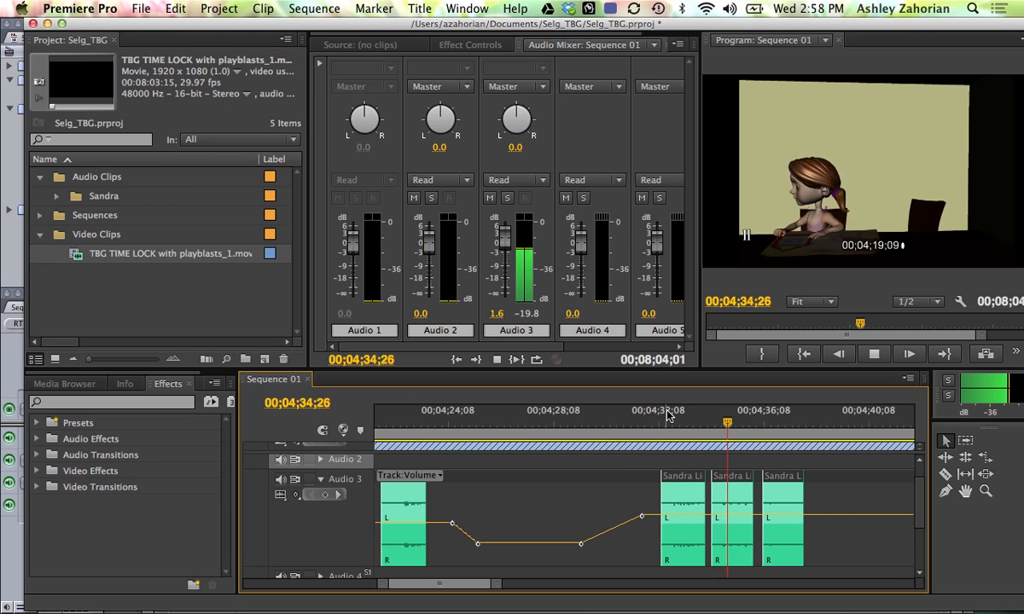
pyautogui.press('space')
pyautogui.scroll(2, 631, 495)
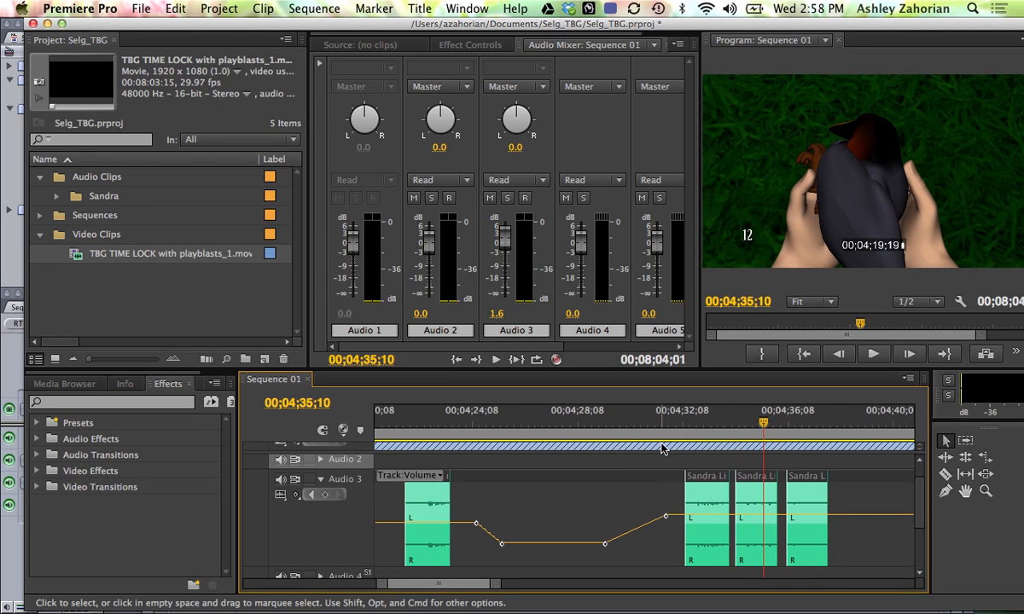
pyautogui.moveTo(622, 418); pyautogui.dragTo(617, 424)
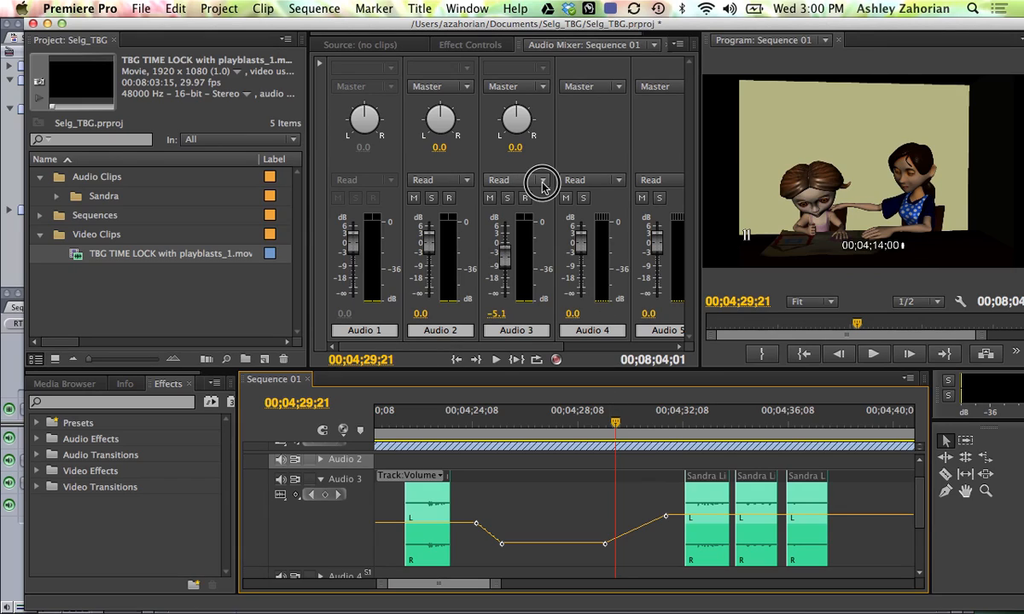
# Set Audio 3's automation mode to Write and record volume fader moves while playing from 00;04;29;21 to 00;04;39;08.
pyautogui.click(542, 180)
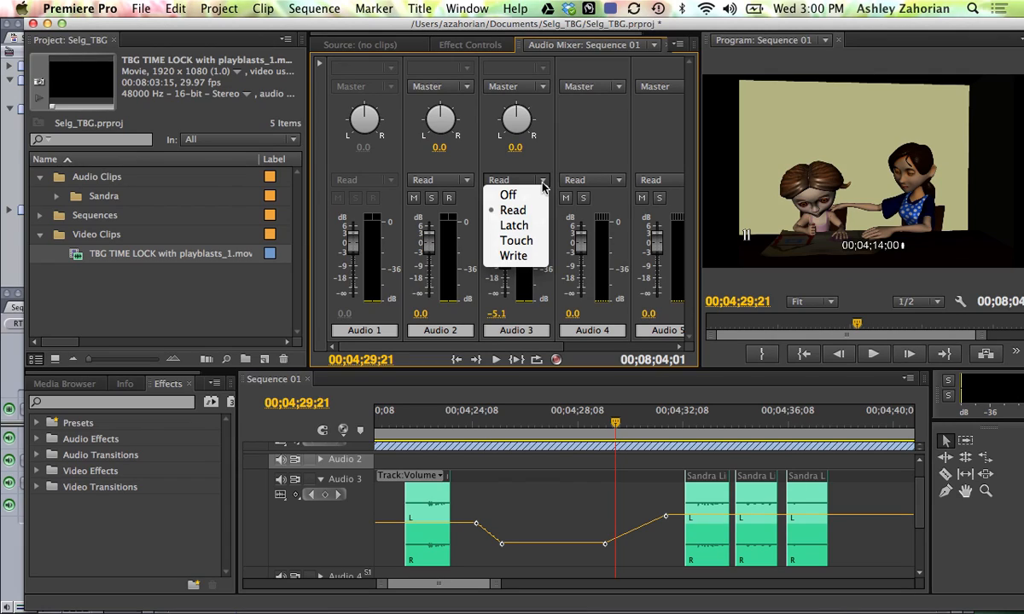
pyautogui.click(514, 257)
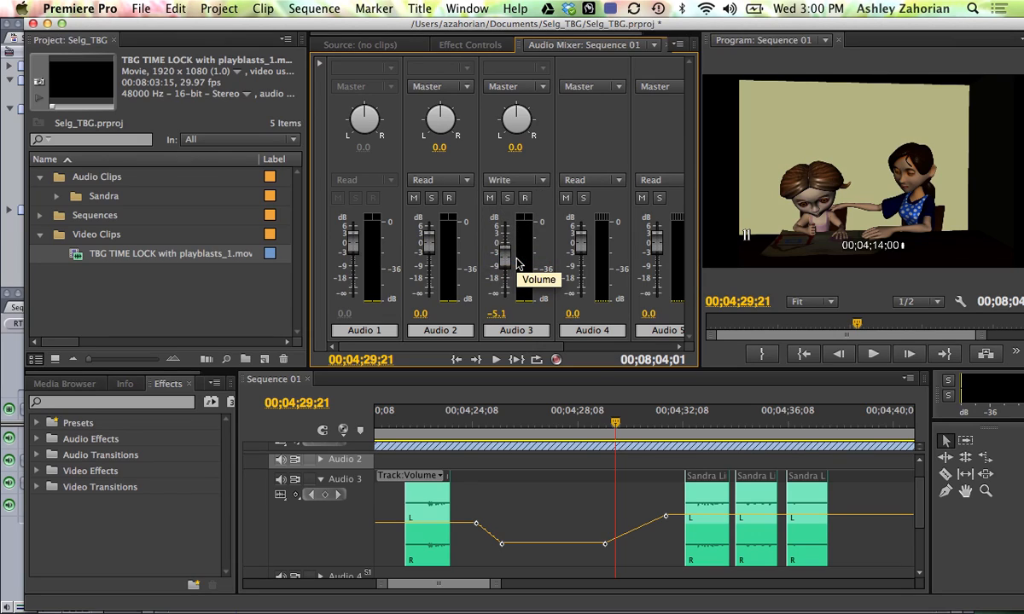
pyautogui.press('space')
pyautogui.moveTo(506, 247); pyautogui.dragTo(511, 274)
pyautogui.press('space')
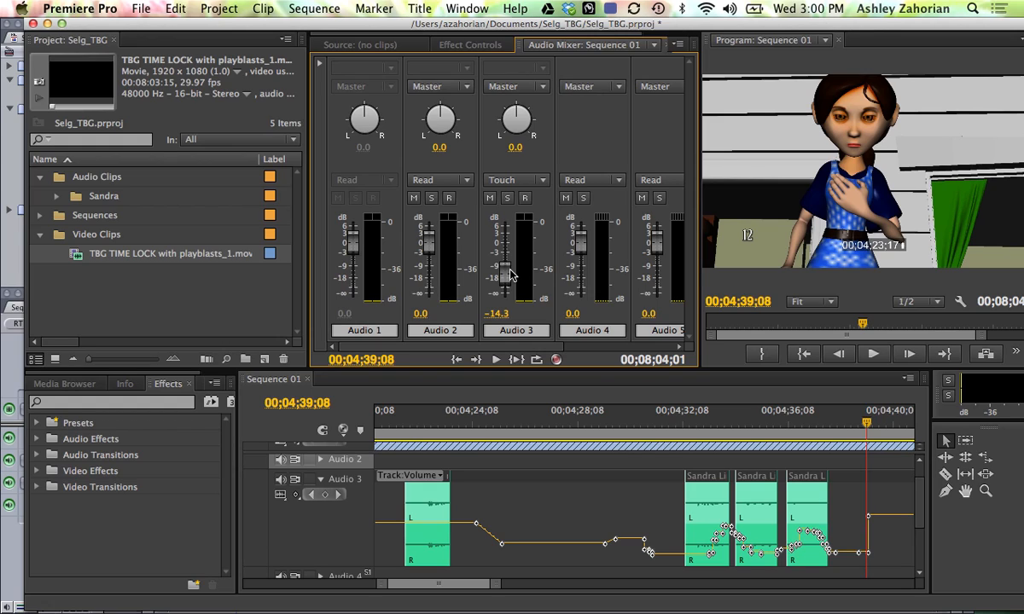
# Delete the surplus track volume keyframes around 00;04;33;16 on Audio 3 to smooth the recorded rise.
pyautogui.moveTo(493, 584); pyautogui.dragTo(452, 583)
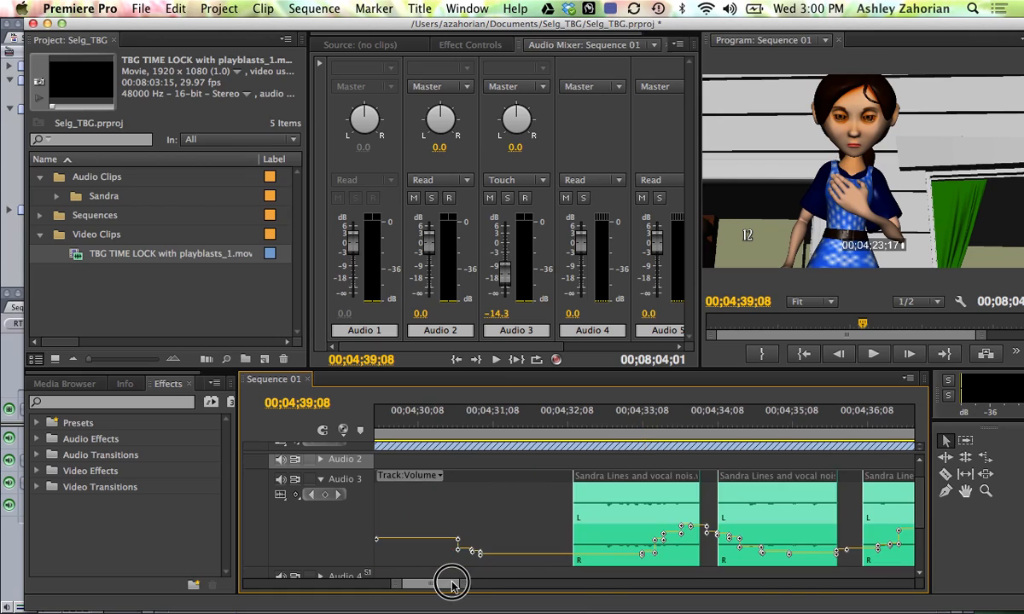
pyautogui.click(663, 544)
pyautogui.rightClick(663, 544)
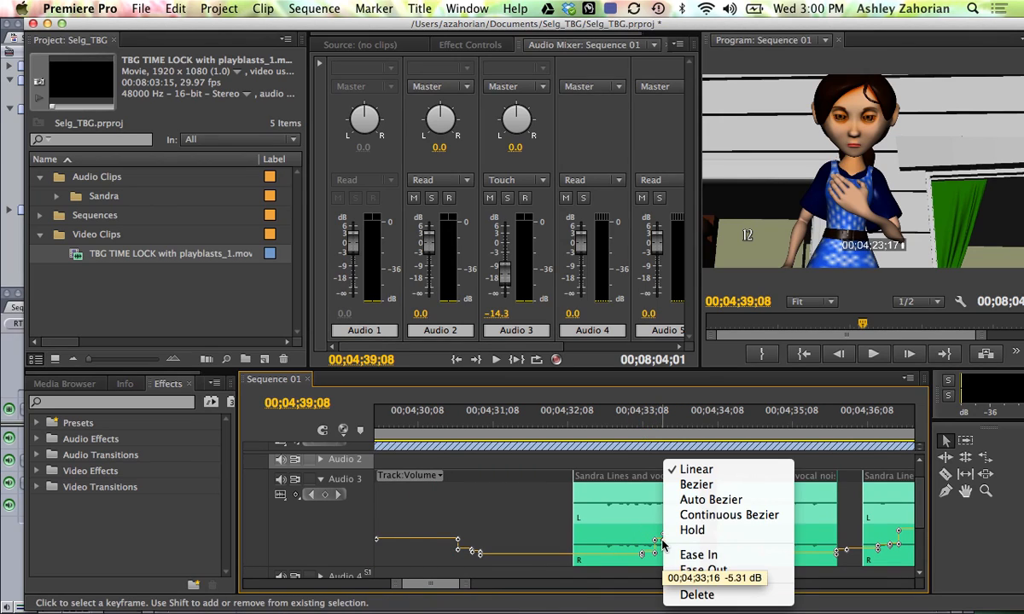
pyautogui.click(676, 596)
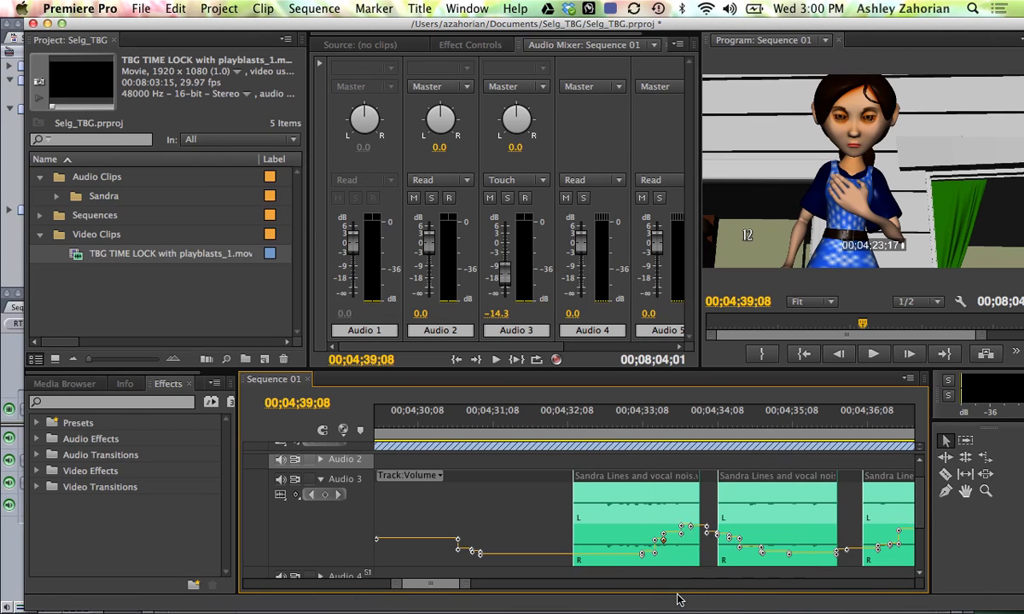
pyautogui.rightClick(665, 540)
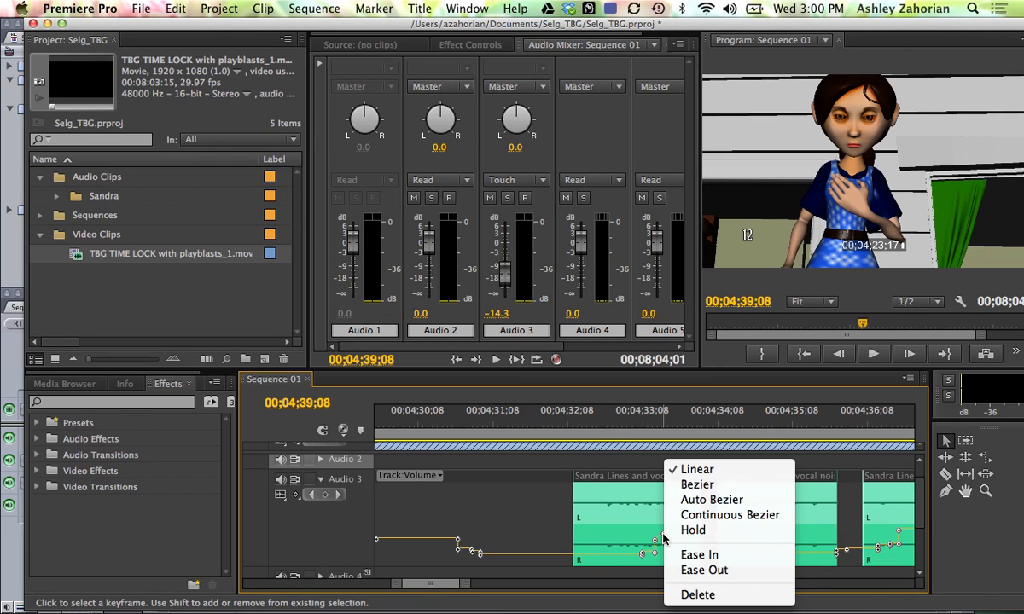
pyautogui.click(682, 560)
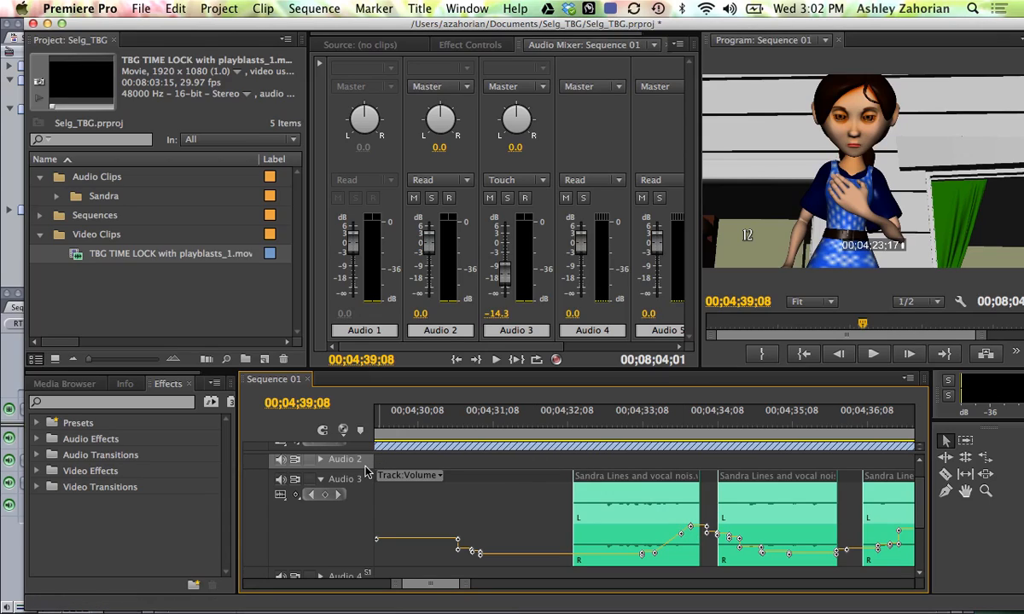
# Switch the Audio 3 display to Show Track Volume and back to Show Track Keyframes to compare the two modes.
pyautogui.click(296, 495)
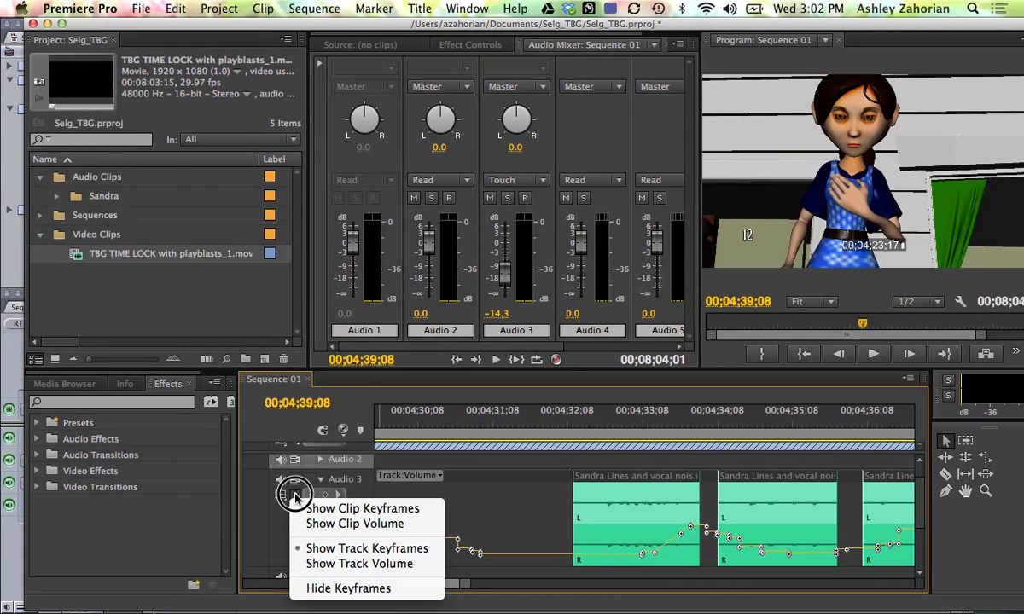
pyautogui.click(343, 550)
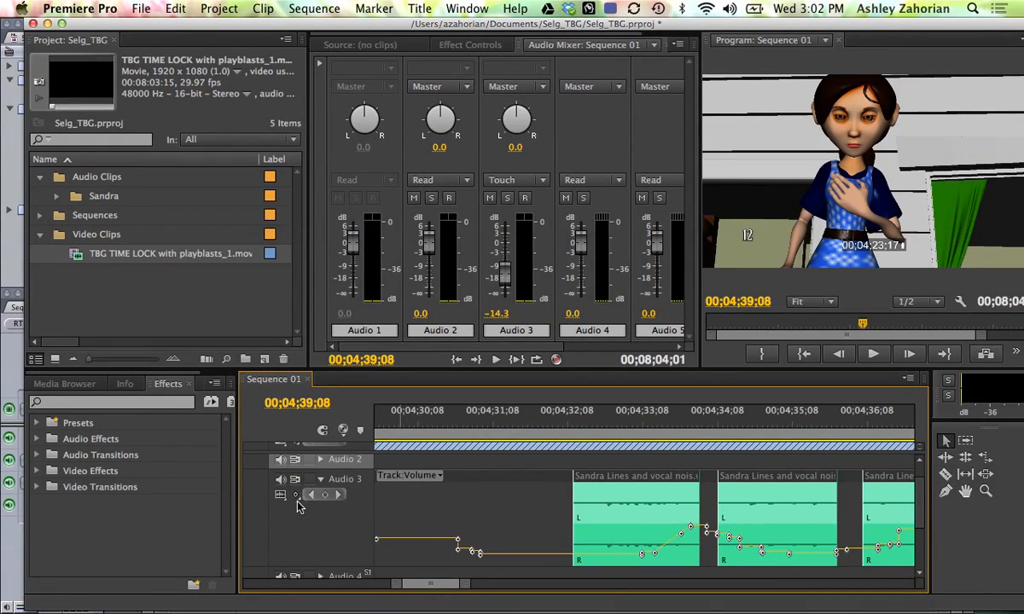
pyautogui.click(295, 495)
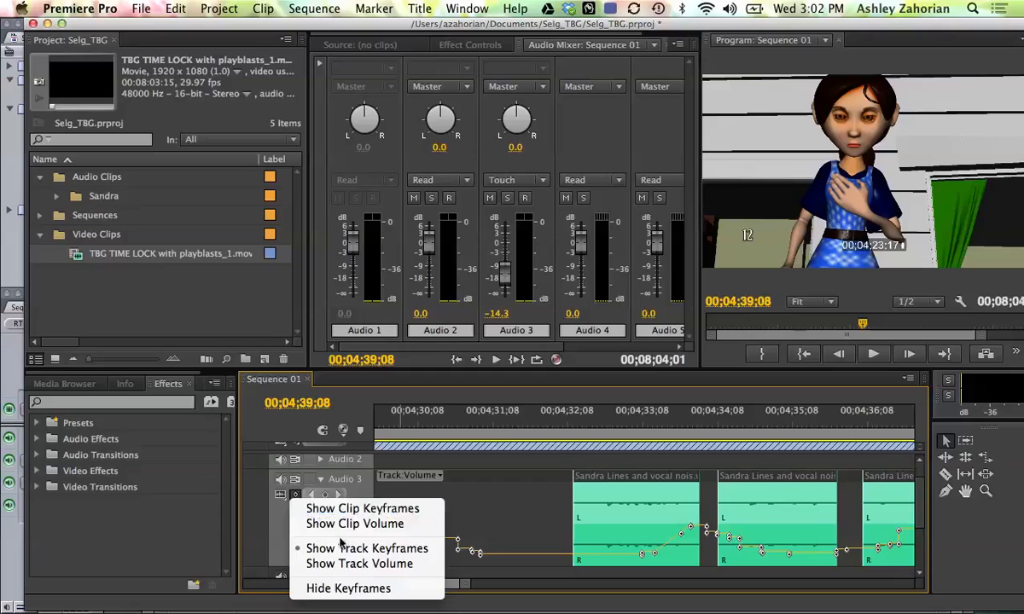
pyautogui.click(350, 564)
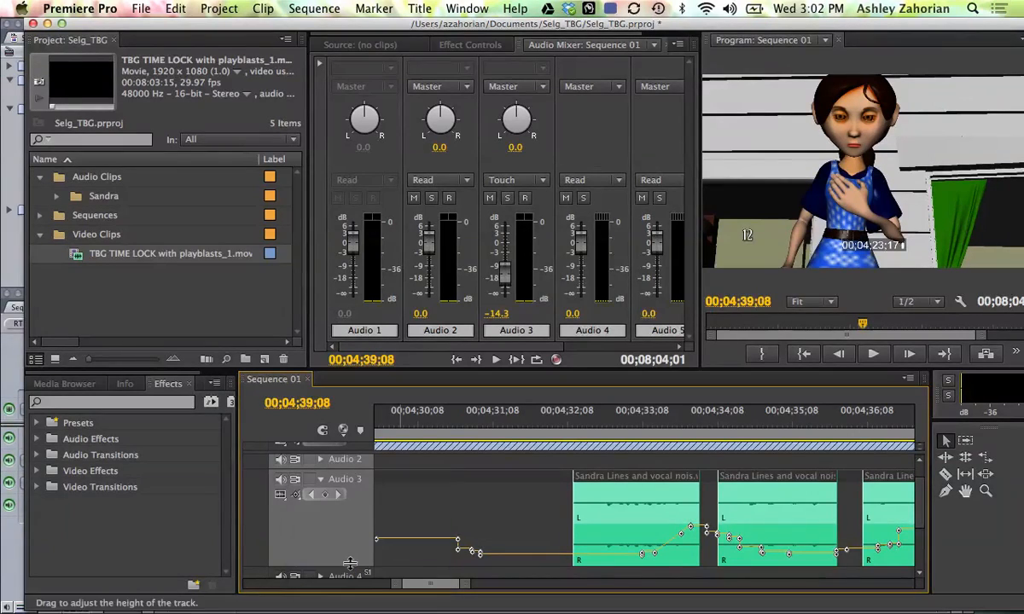
pyautogui.click(296, 495)
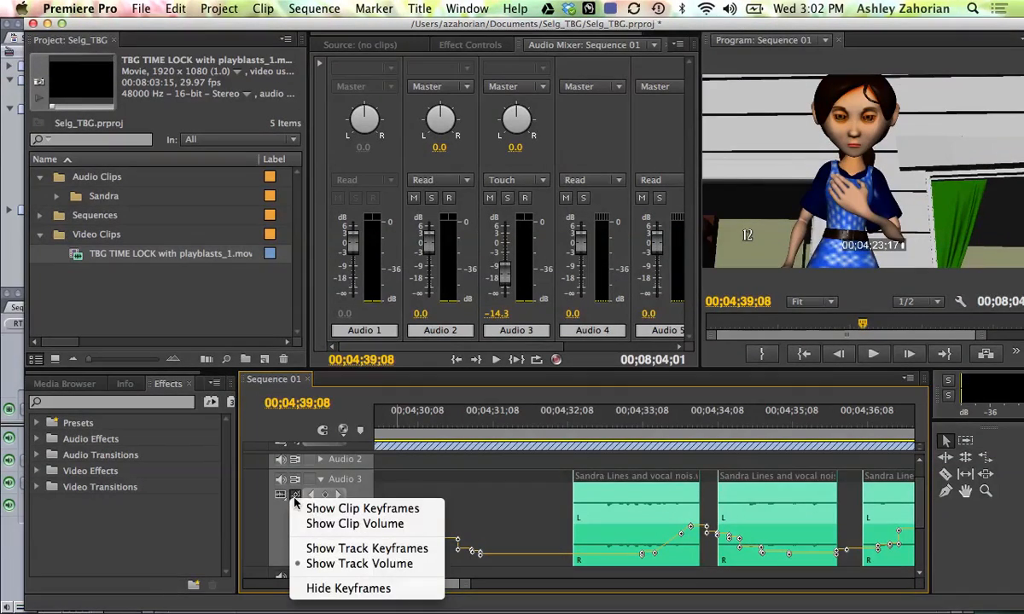
pyautogui.click(331, 550)
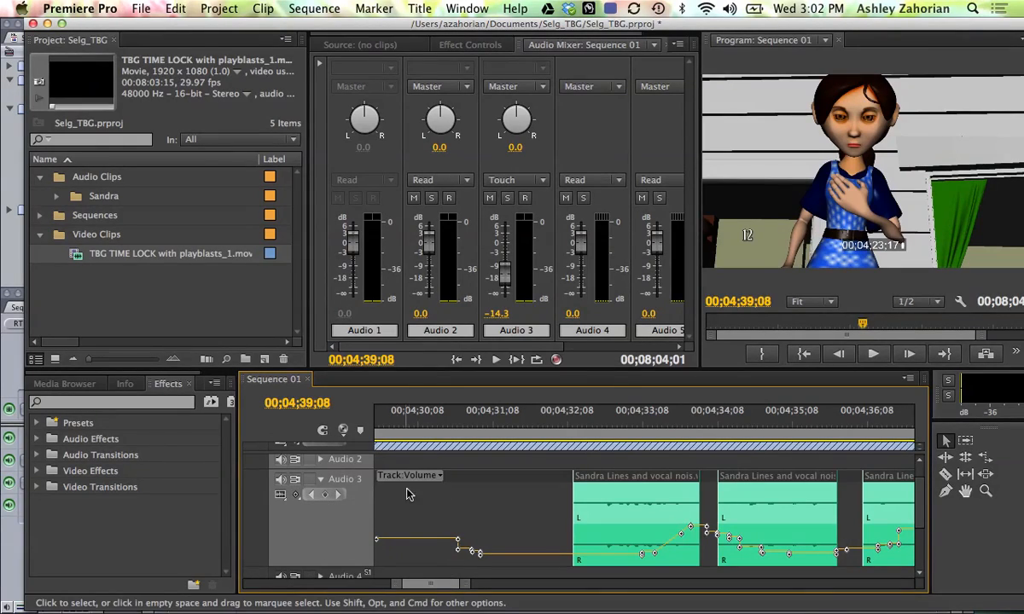
# Display the Panner Balance curve on Audio 3 instead of the track volume curve.
pyautogui.click(435, 478)
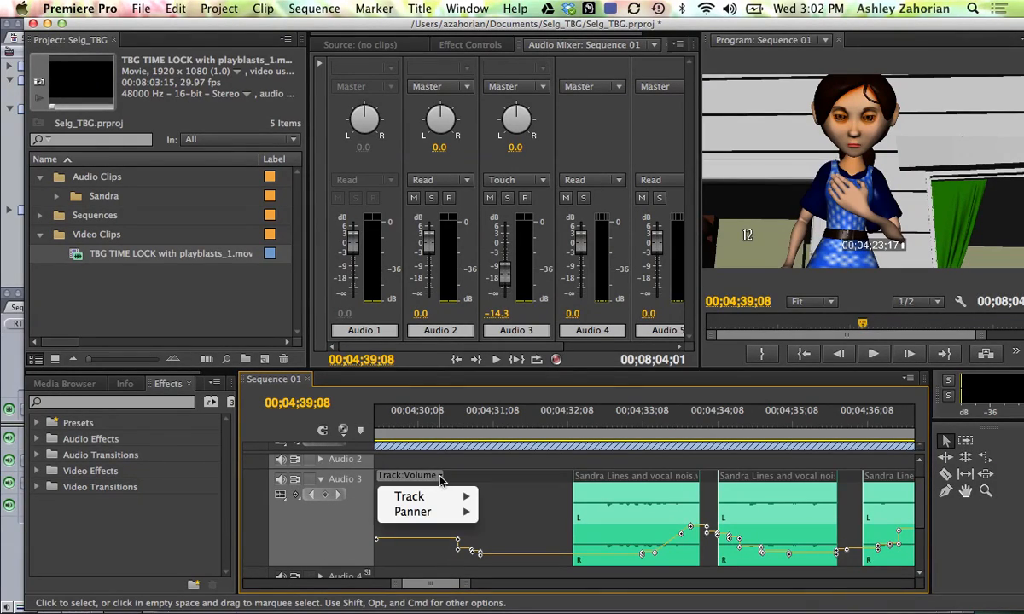
pyautogui.moveTo(443, 513)
pyautogui.click(510, 512)
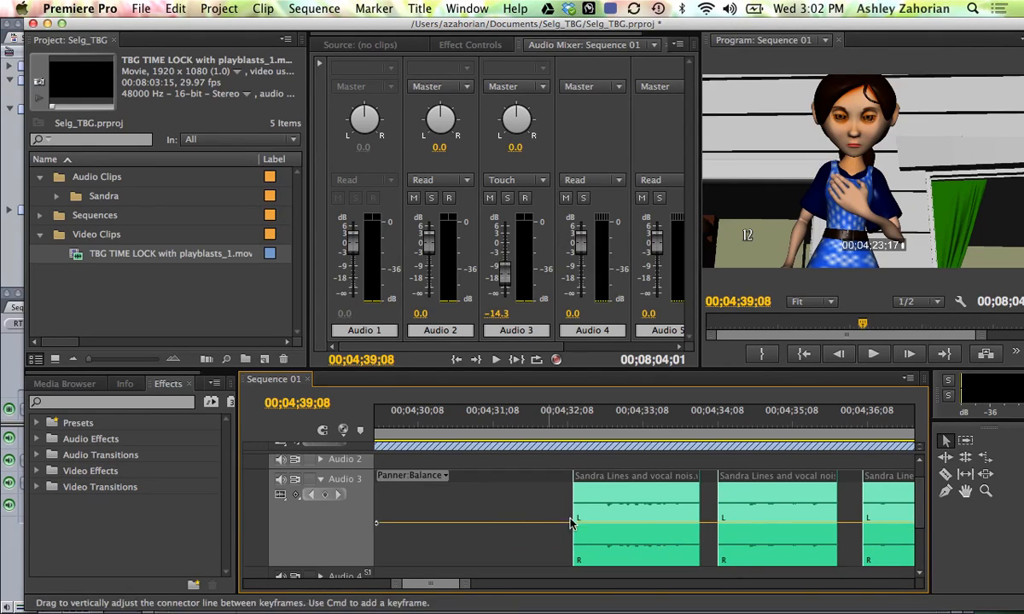
pyautogui.click(484, 526)
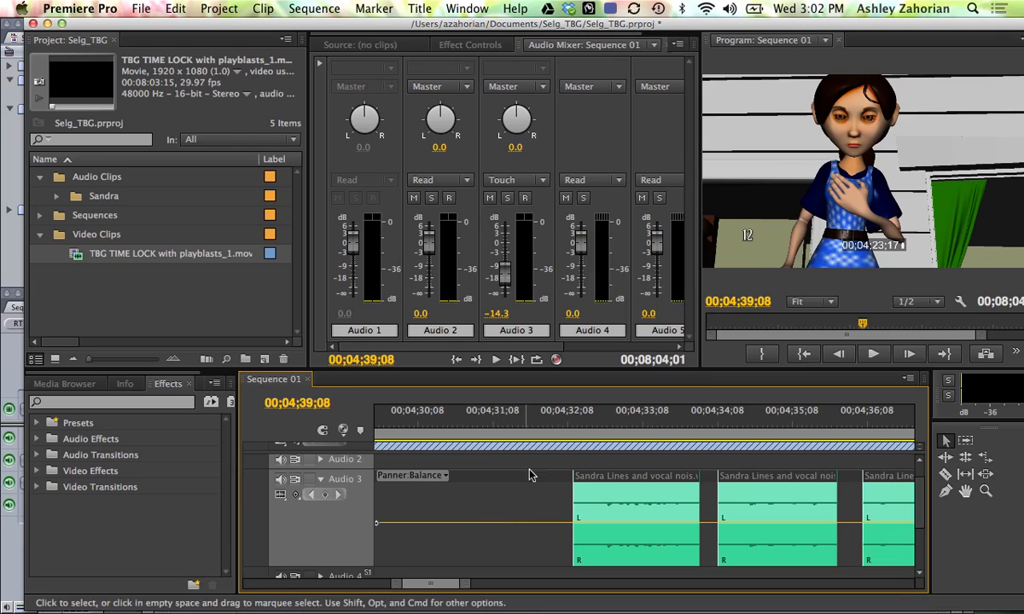
# Add balance keyframes on Audio 3 at 00;04;32;07, 00;04;34;06 and 00;04;36;01, just before each of the three voice clips.
pyautogui.click(529, 425)
pyautogui.click(565, 424)
pyautogui.click(325, 497)
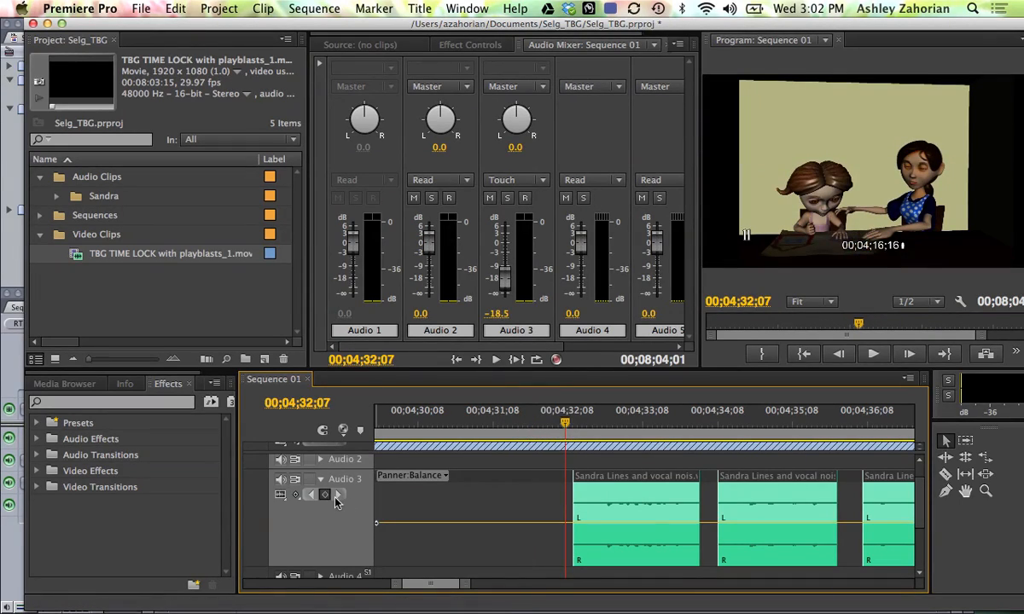
pyautogui.click(712, 424)
pyautogui.click(326, 496)
pyautogui.hscroll(1, 460, 525)
pyautogui.hscroll(1, 460, 525)
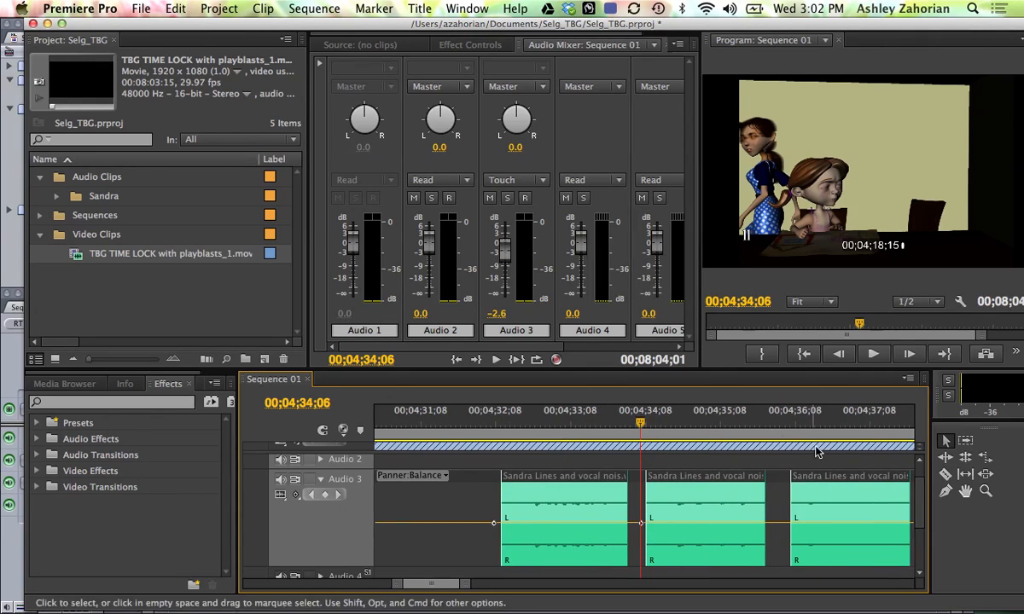
pyautogui.click(777, 421)
pyautogui.click(325, 497)
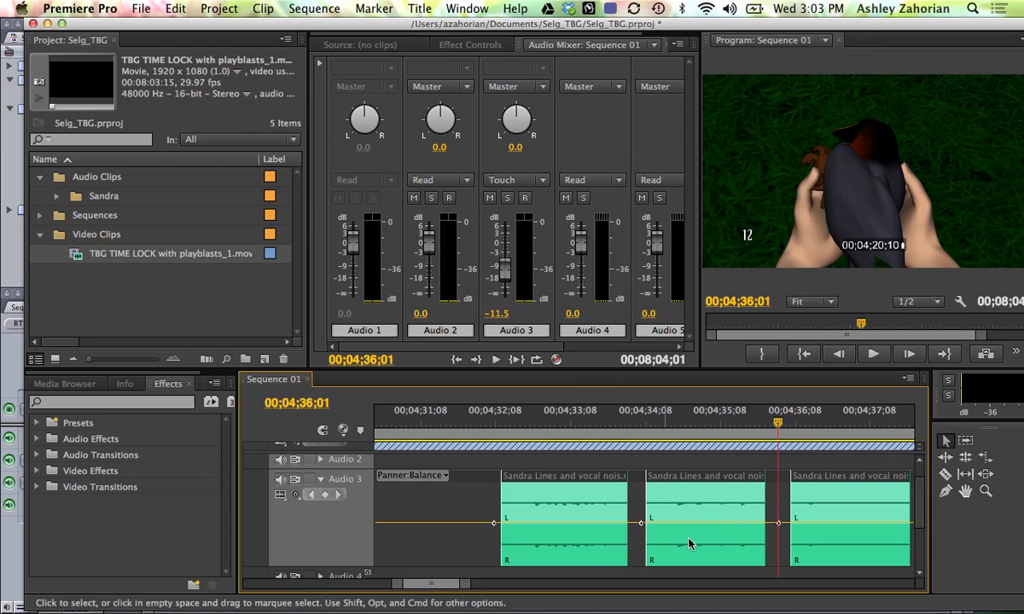
# Move the middle balance keyframe down to the first clip's end and raise the 00;04;36;01 keyframe to pan the opposite way.
pyautogui.click(641, 523)
pyautogui.moveTo(641, 523); pyautogui.dragTo(630, 560)
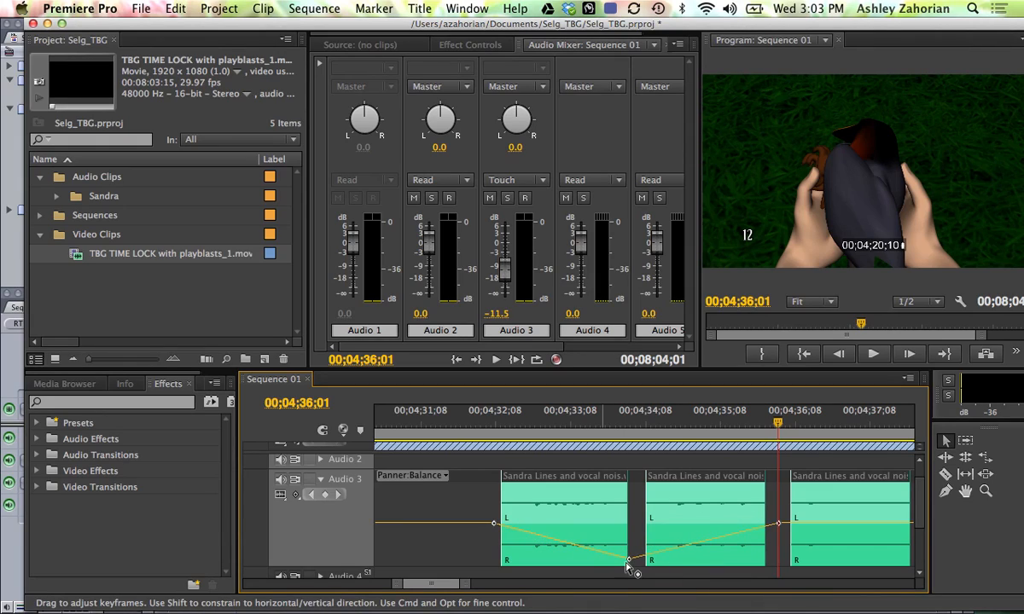
pyautogui.moveTo(783, 529); pyautogui.dragTo(781, 487)
# Play the sequence from just before the first of the three clips to 00;04;38;01 to check the Audio 3 panning.
pyautogui.click(491, 426)
pyautogui.press('space')
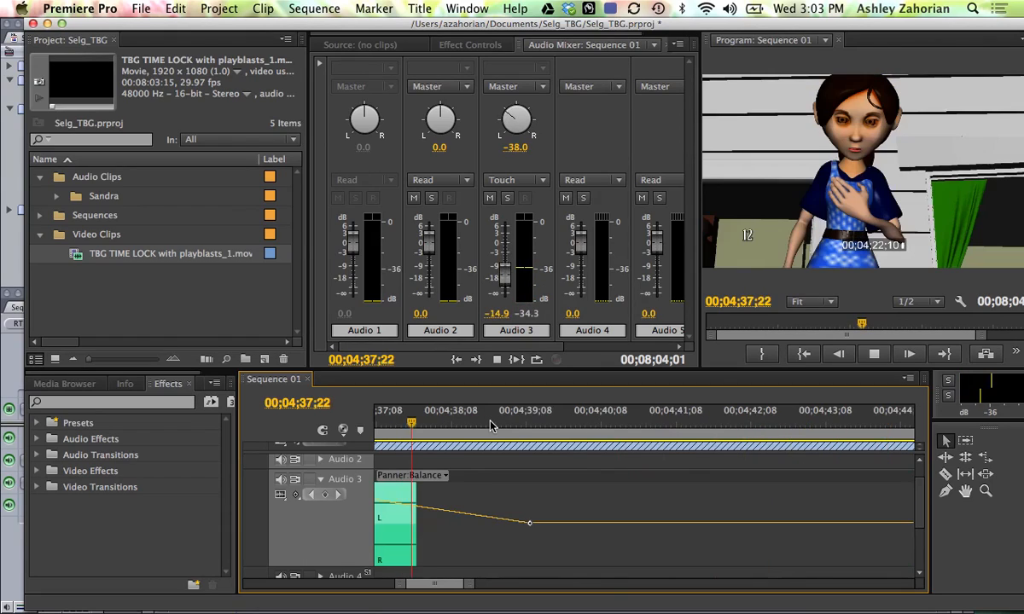
pyautogui.press('space')
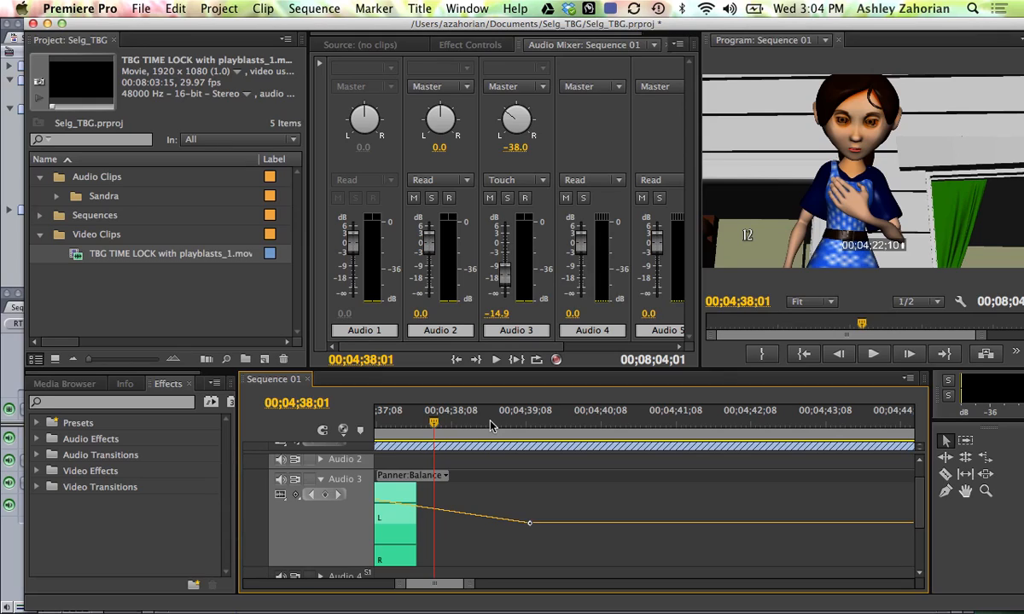
pyautogui.moveTo(651, 608)
pyautogui.click(786, 597)
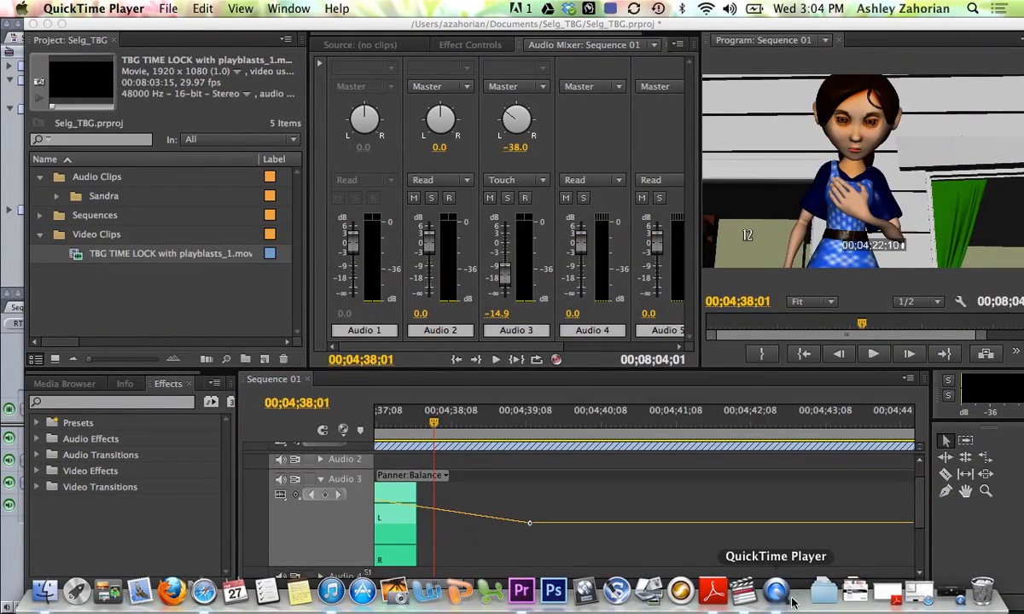